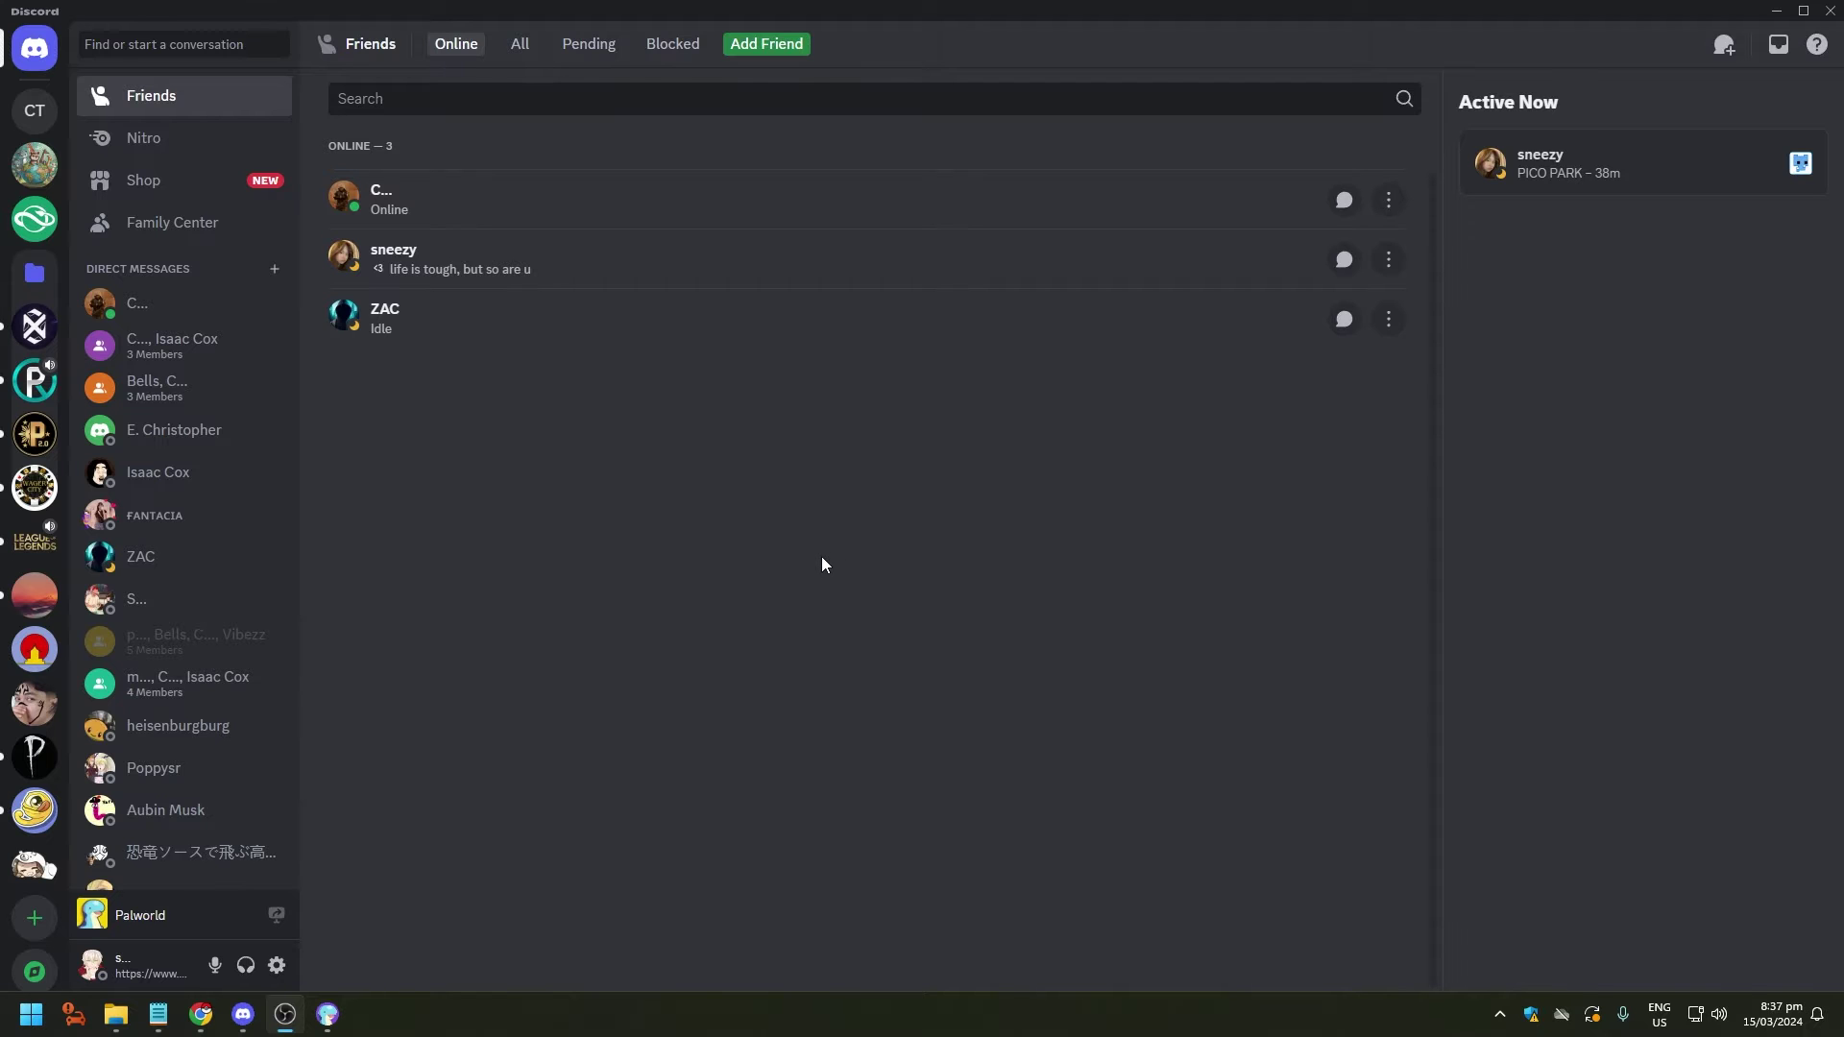
Switch to the Chrome browser and the running Palworld game to view them, and return to Discord.
click(201, 1015)
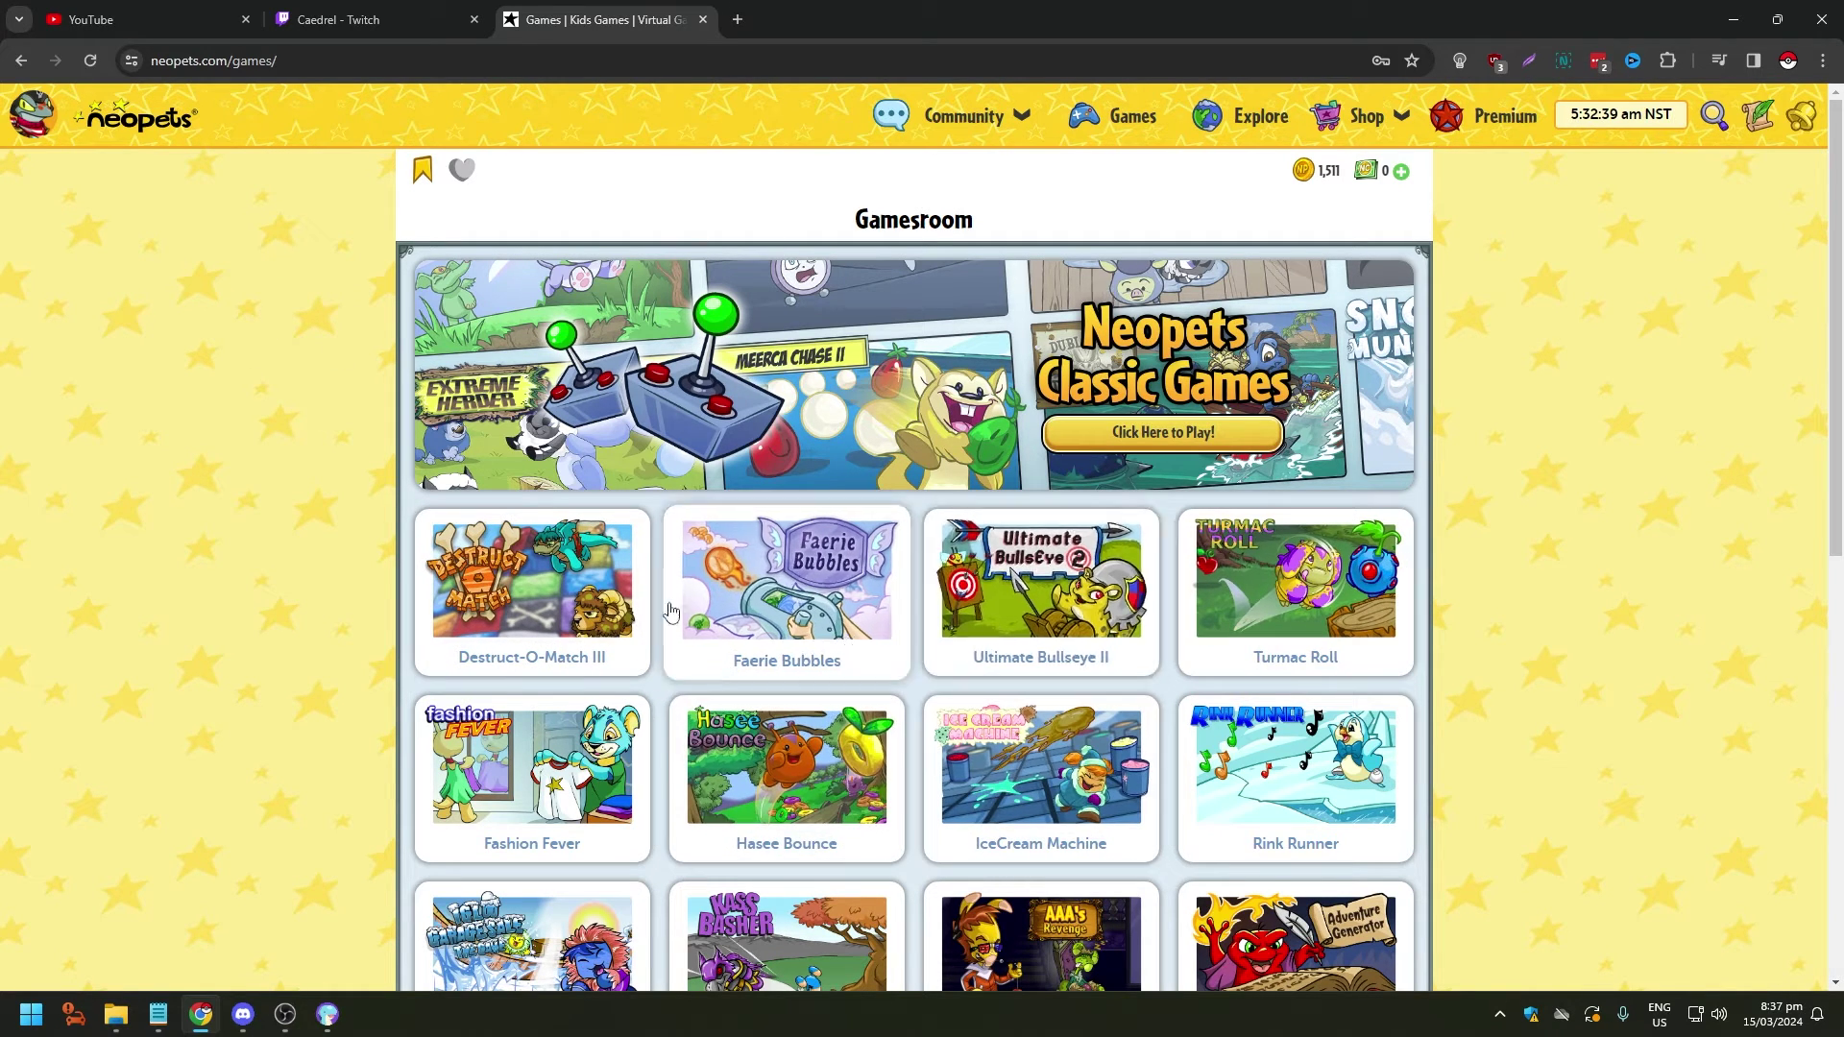
click(254, 1021)
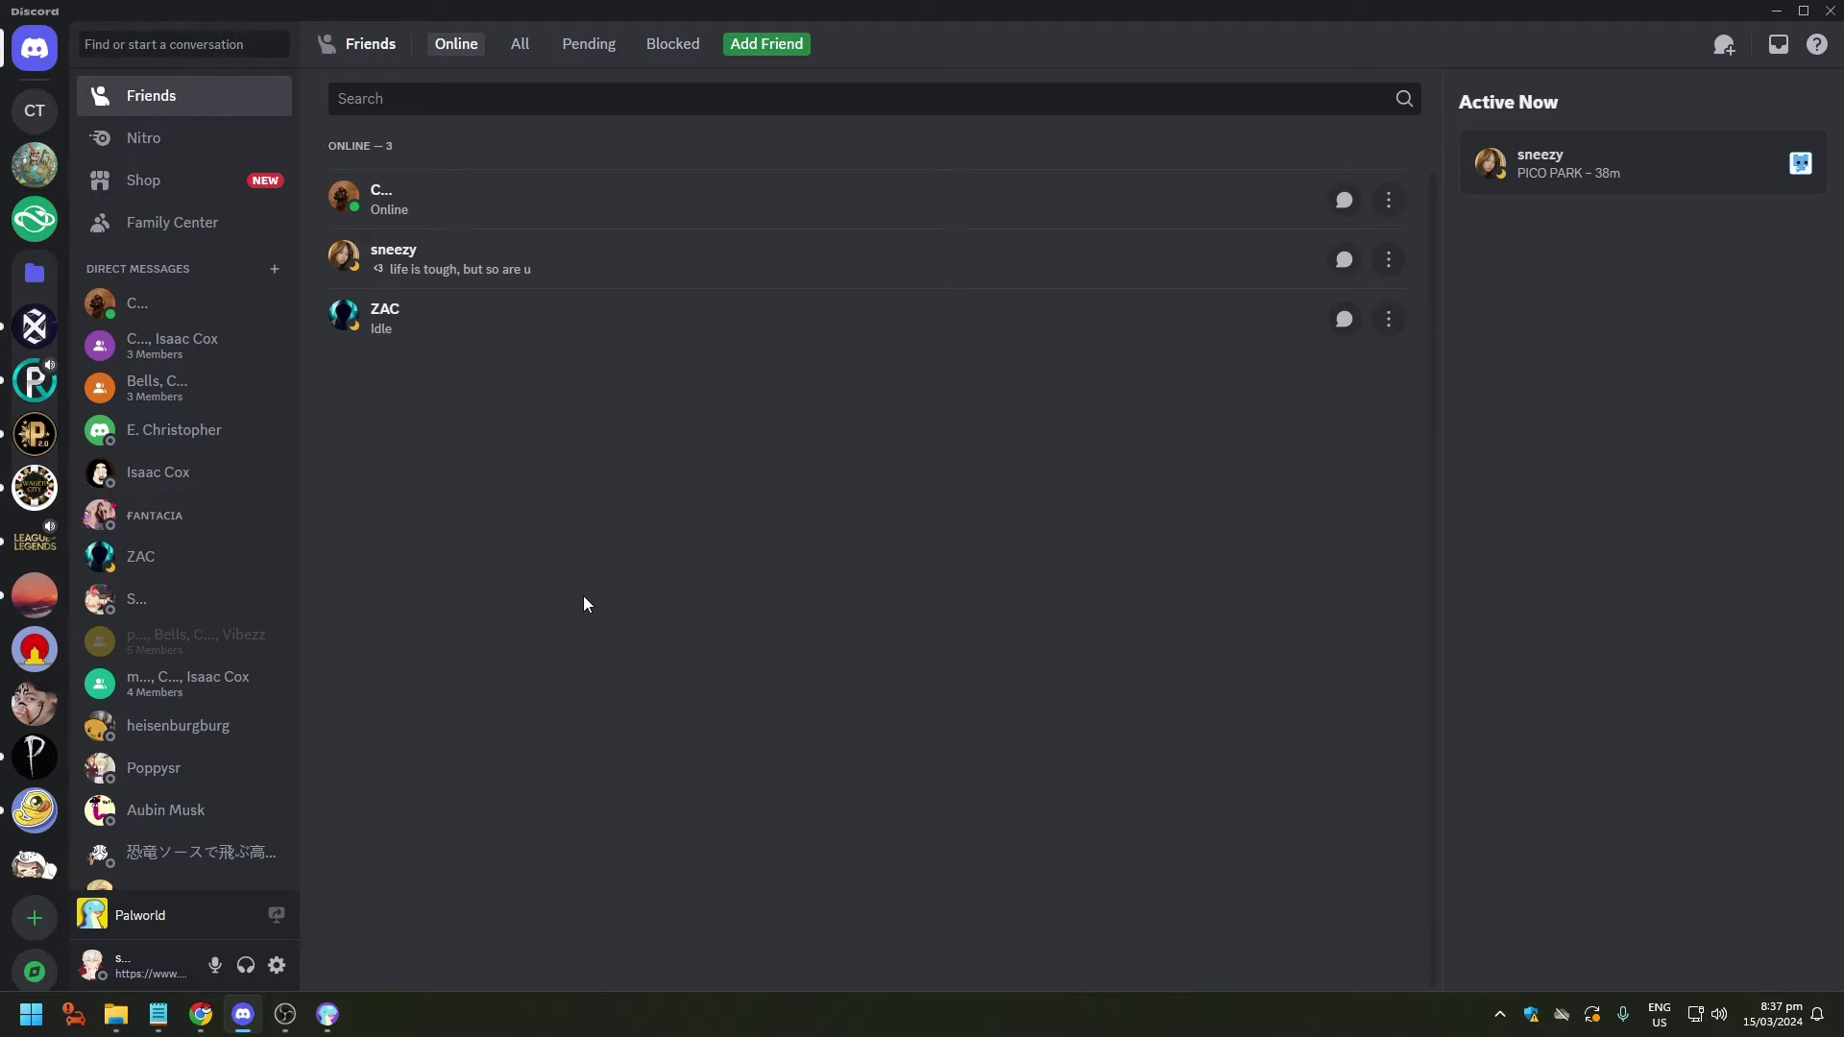
click(328, 1014)
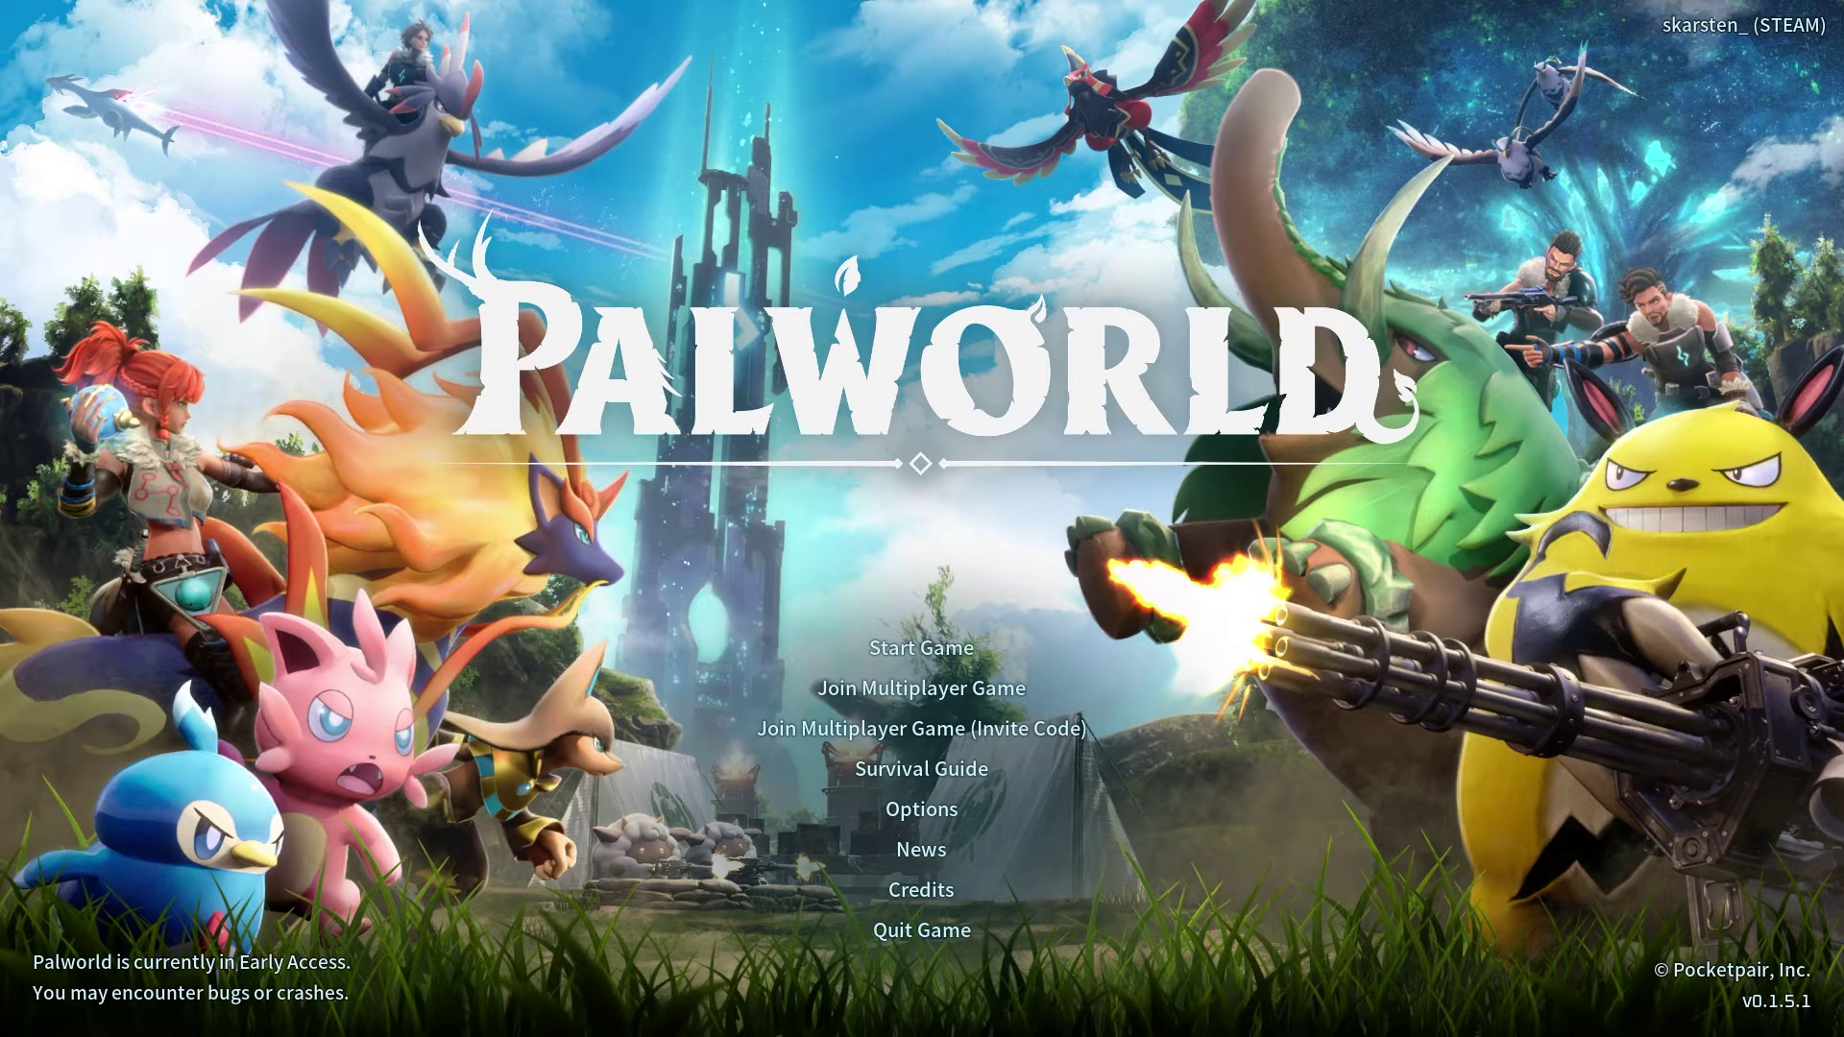
key(alt+Tab)
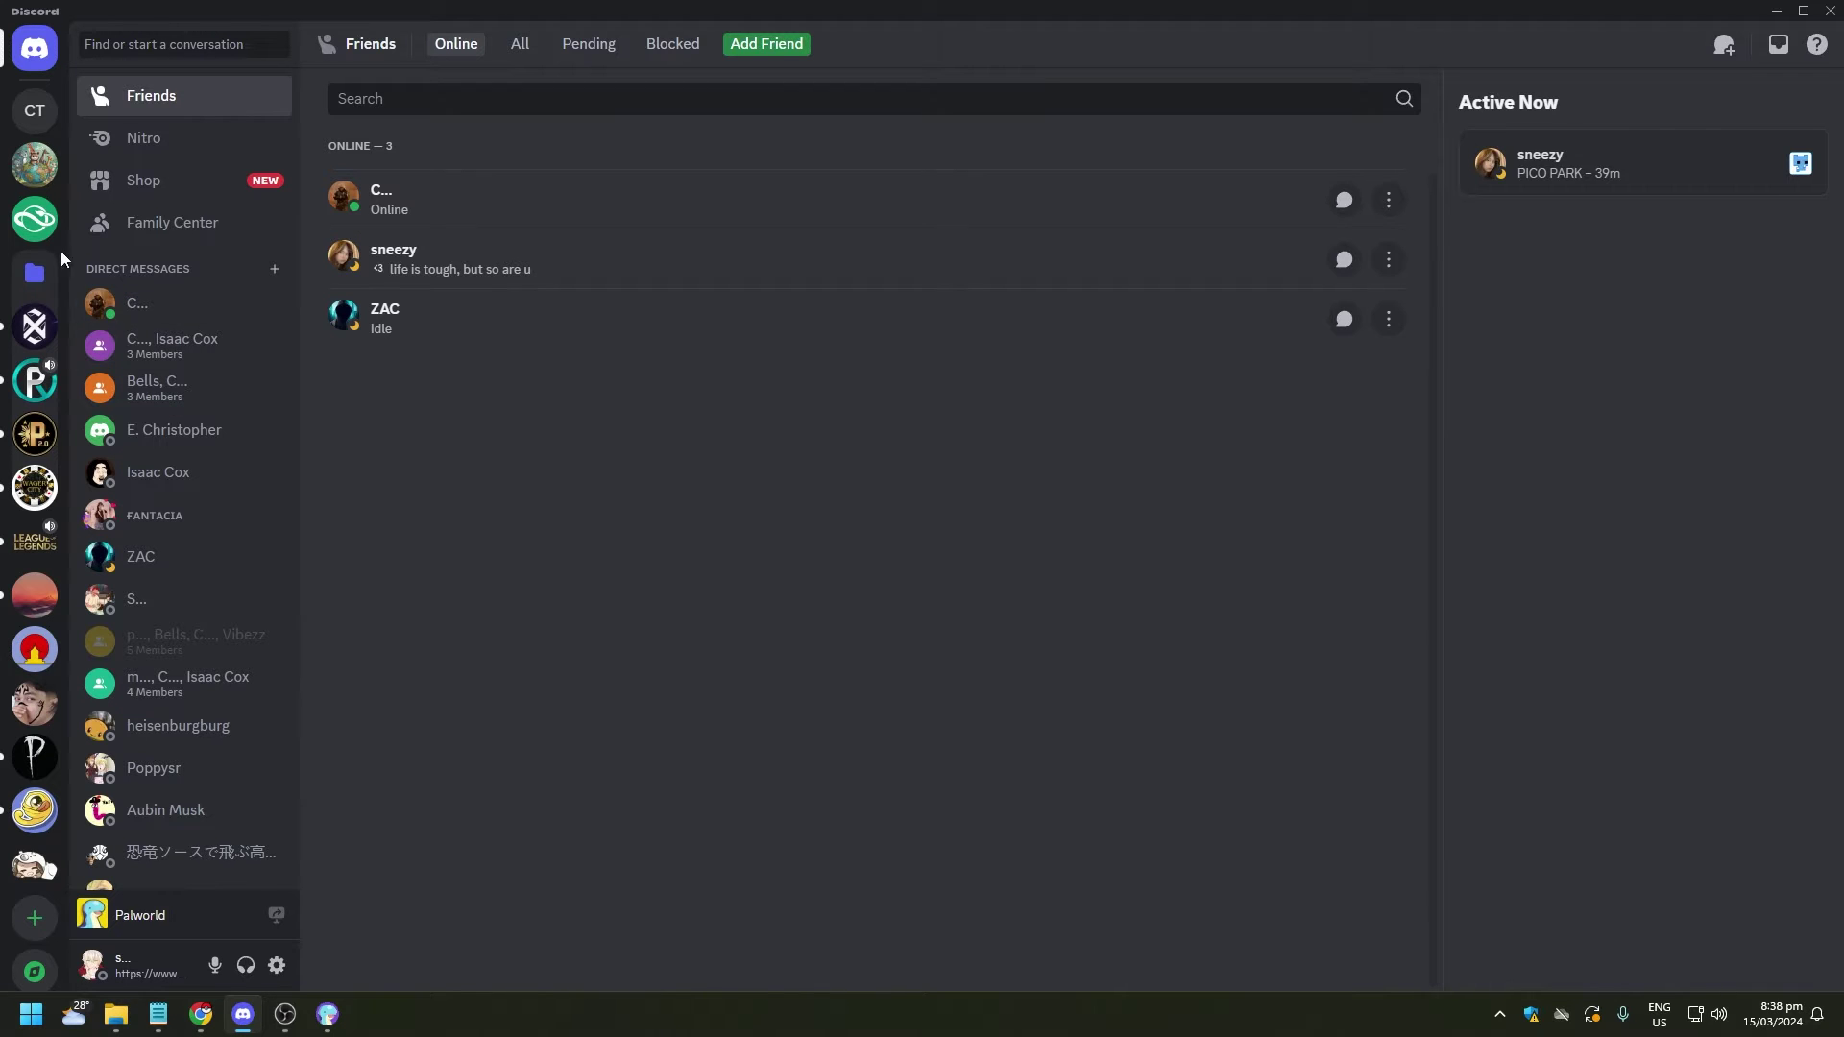
click(34, 219)
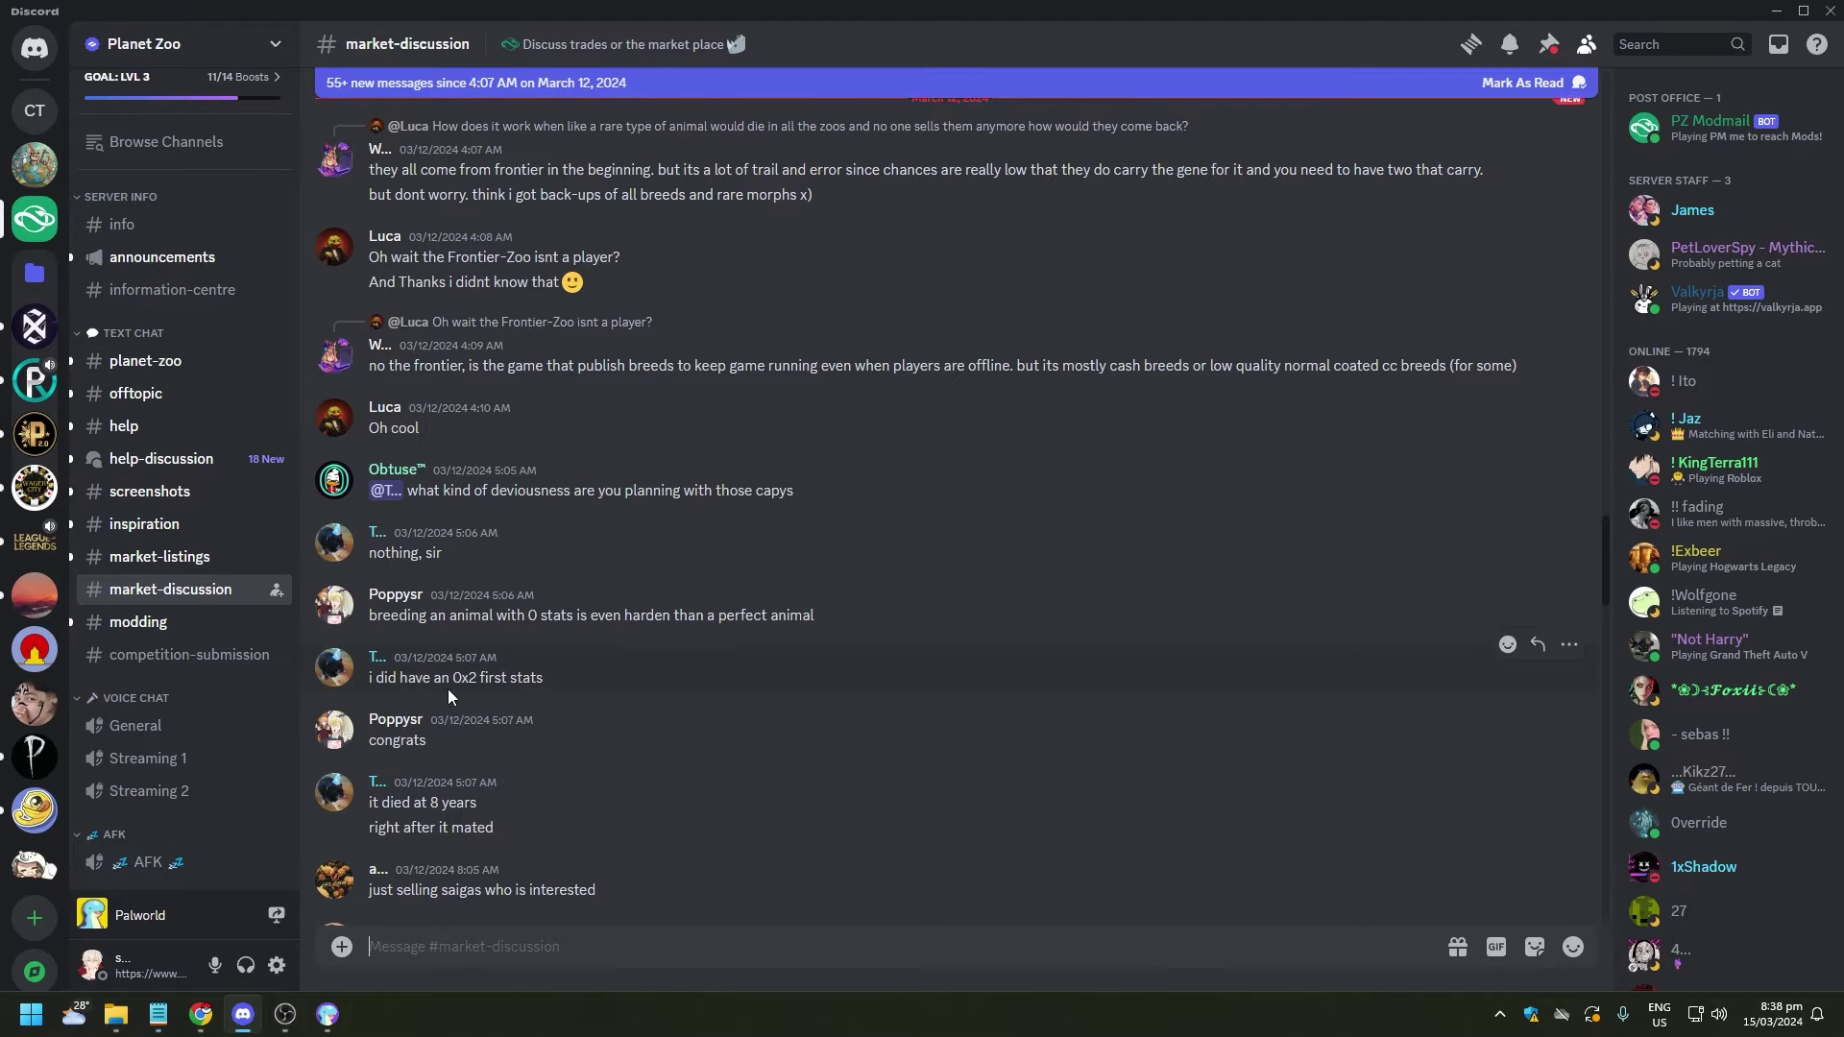
click(175, 735)
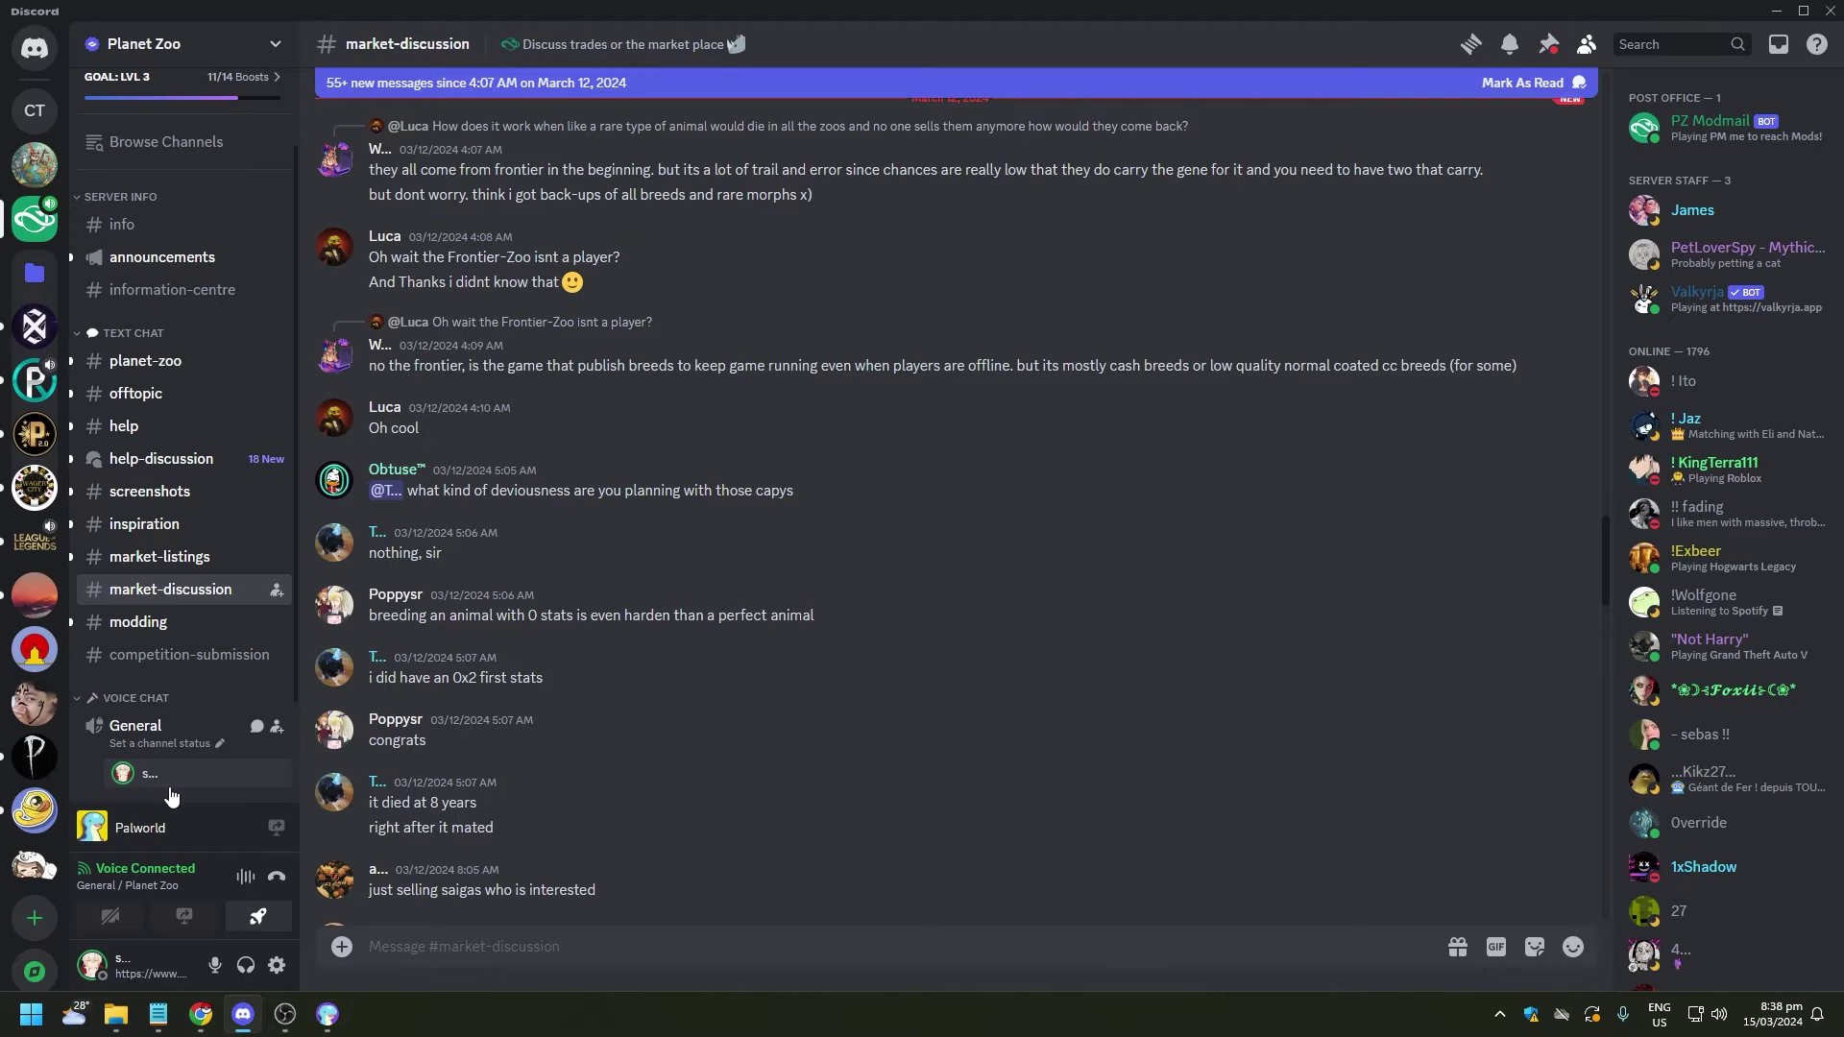
click(277, 876)
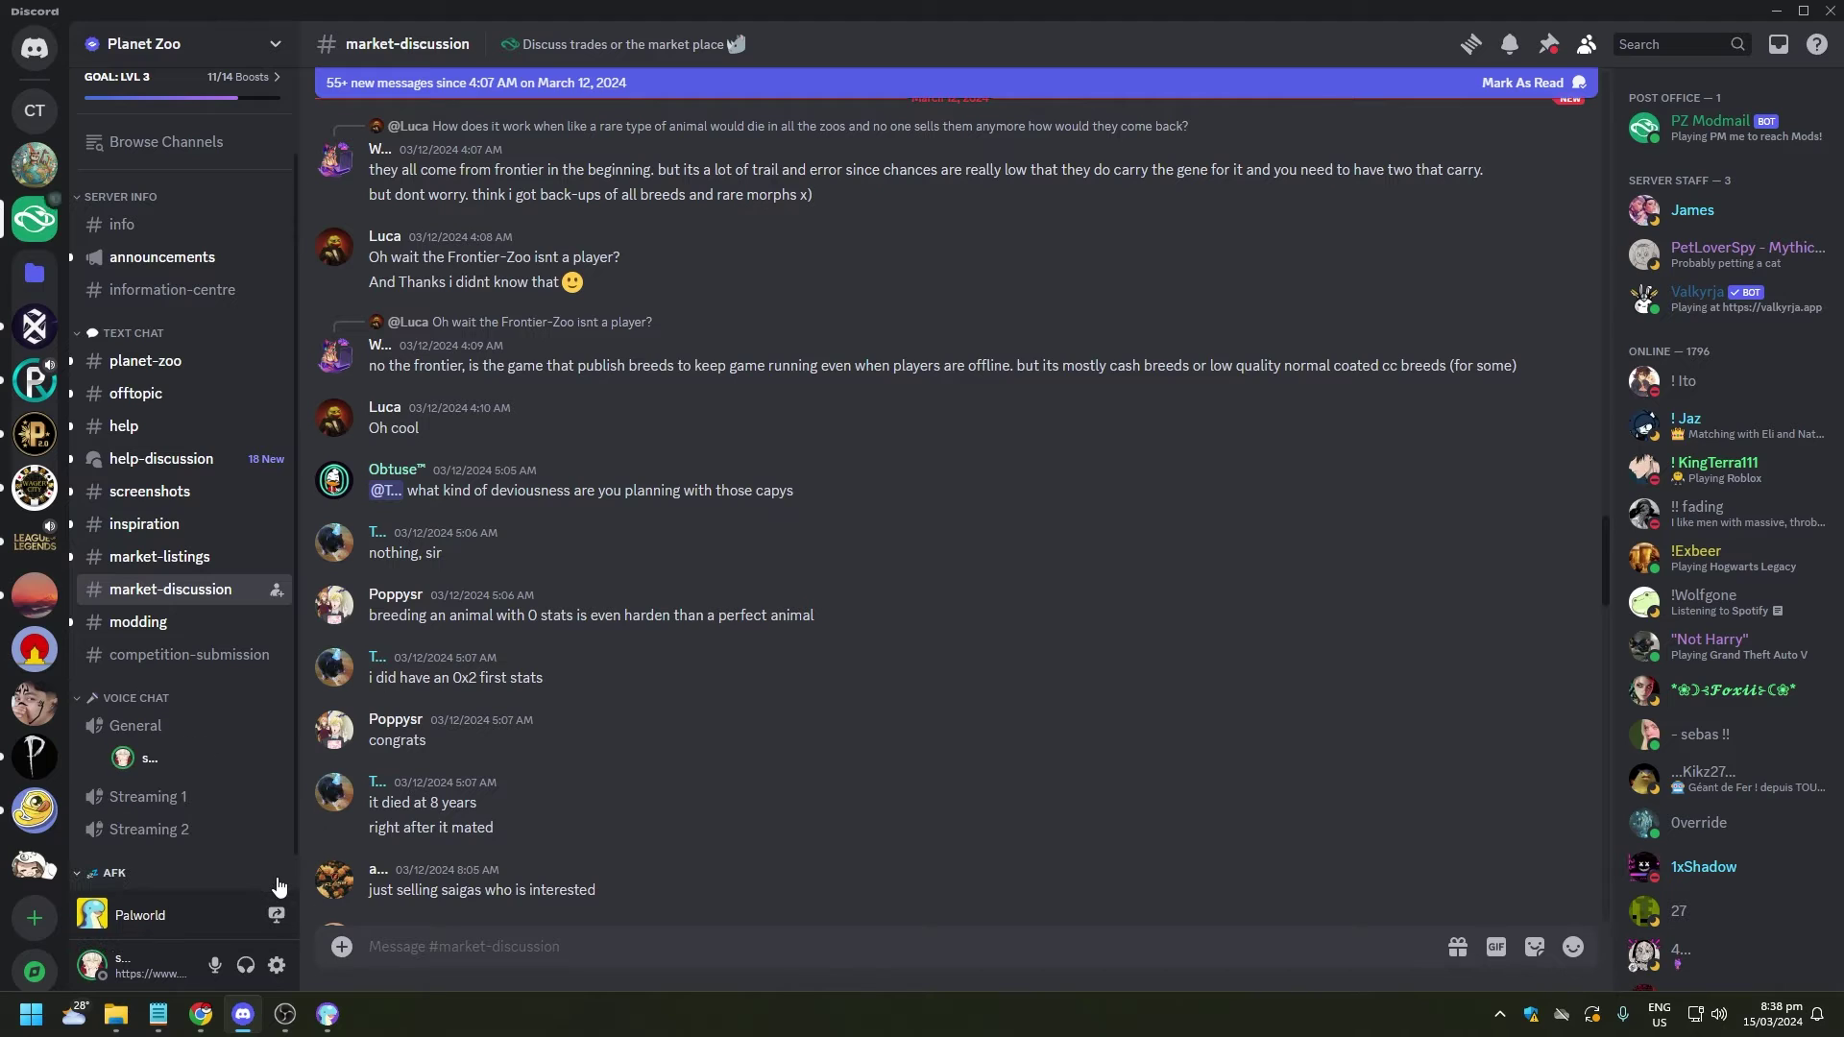
Join the General voice channel of the Private Musings server and start streaming the Pal application there.
click(48, 866)
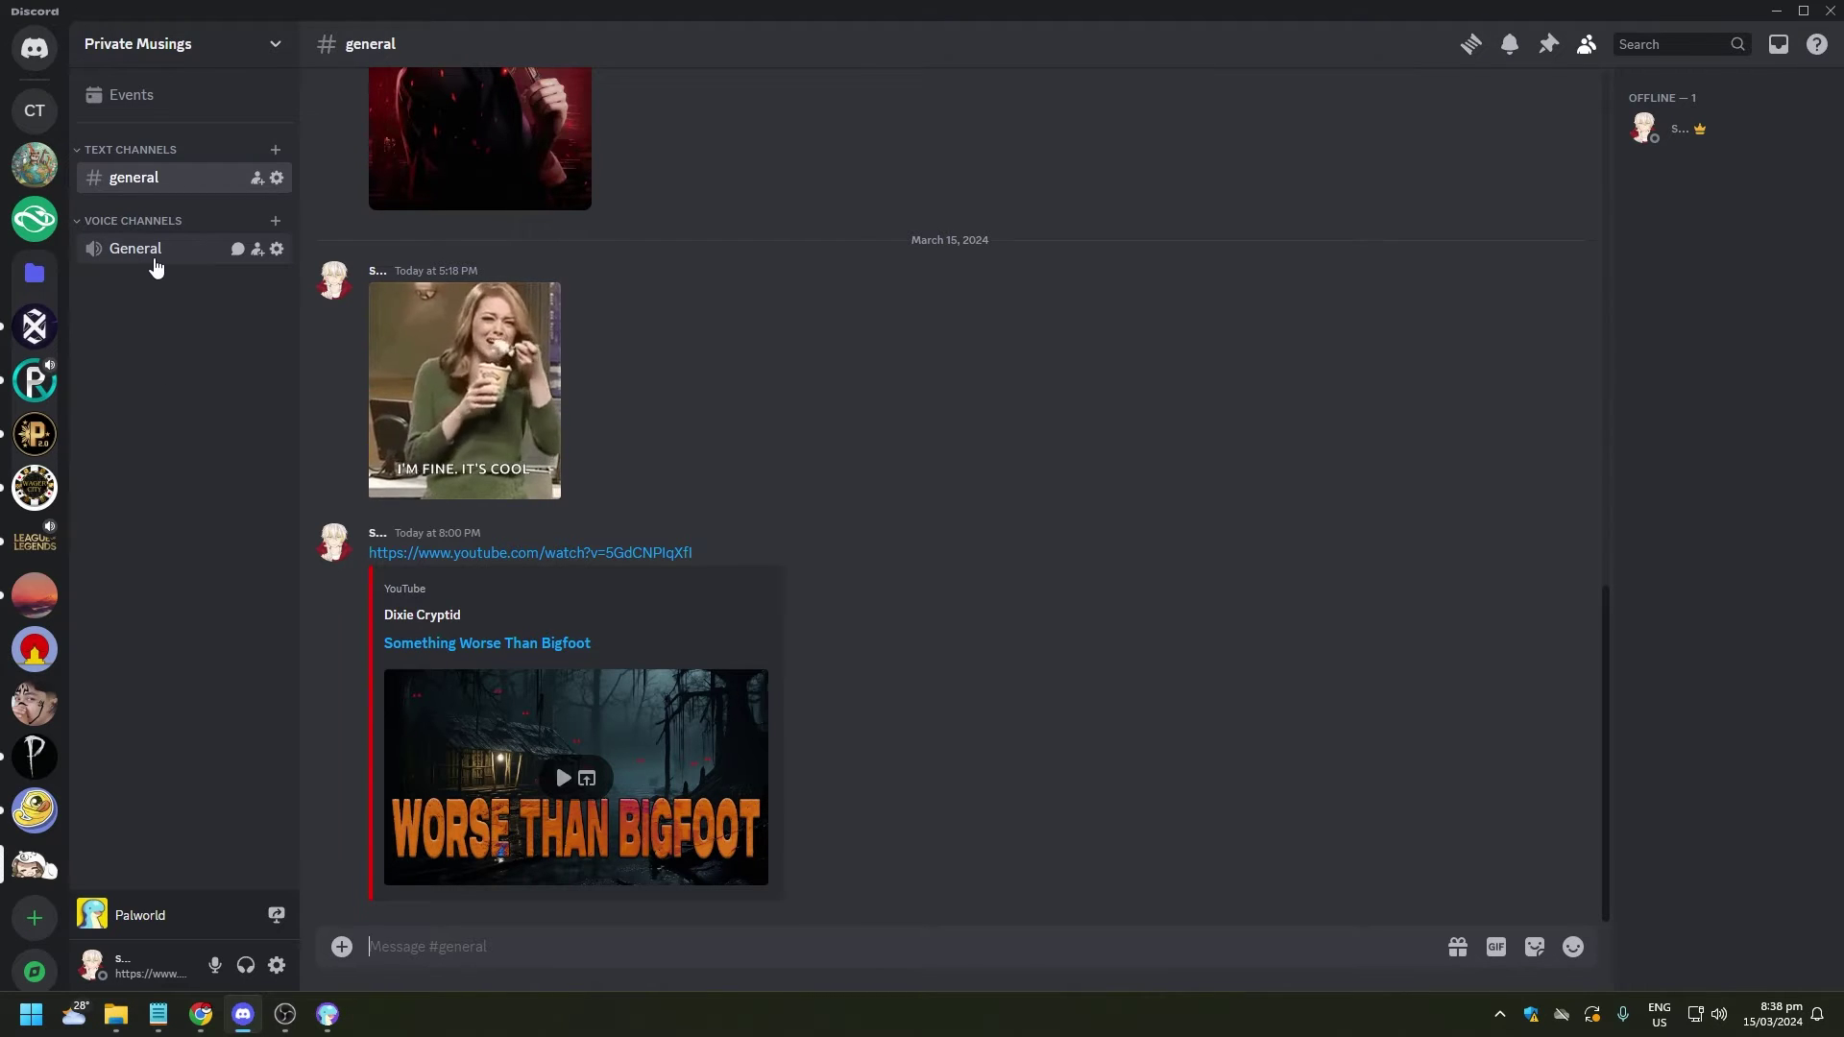
click(157, 261)
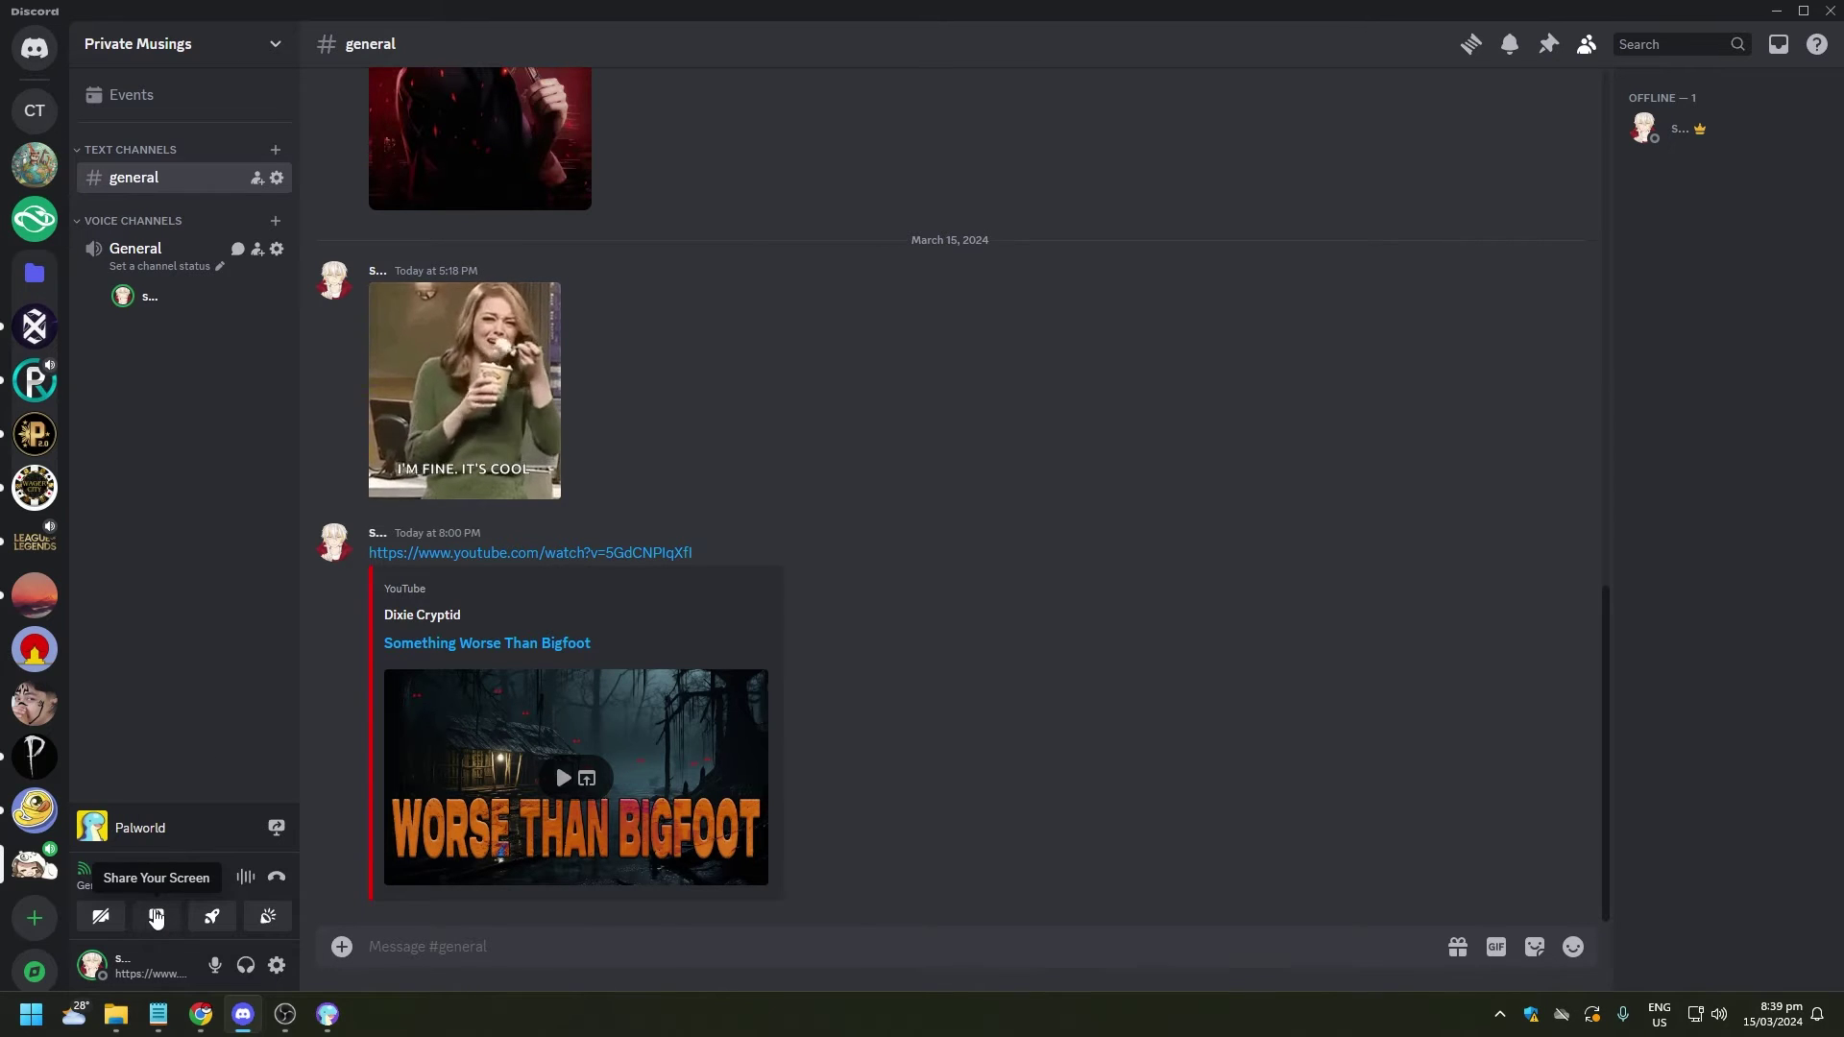
click(159, 919)
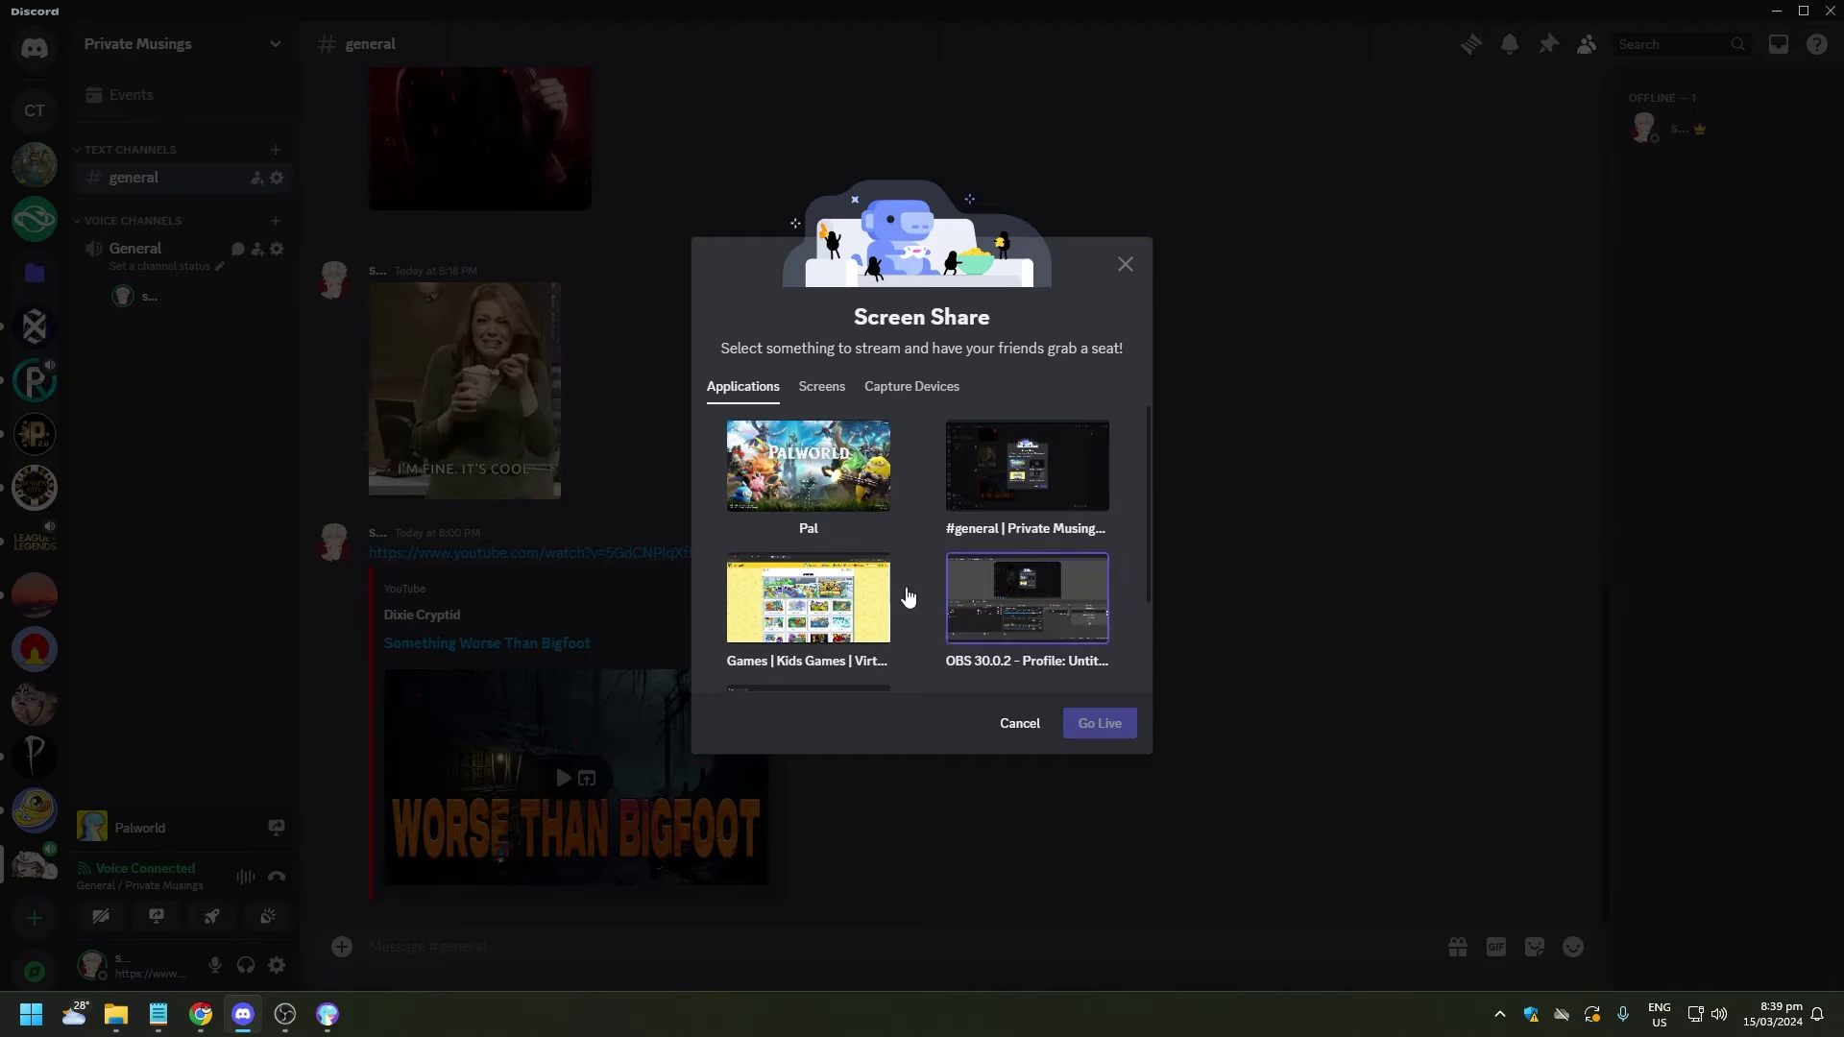
scroll(941, 557, down, 2)
scroll(936, 562, up, 2)
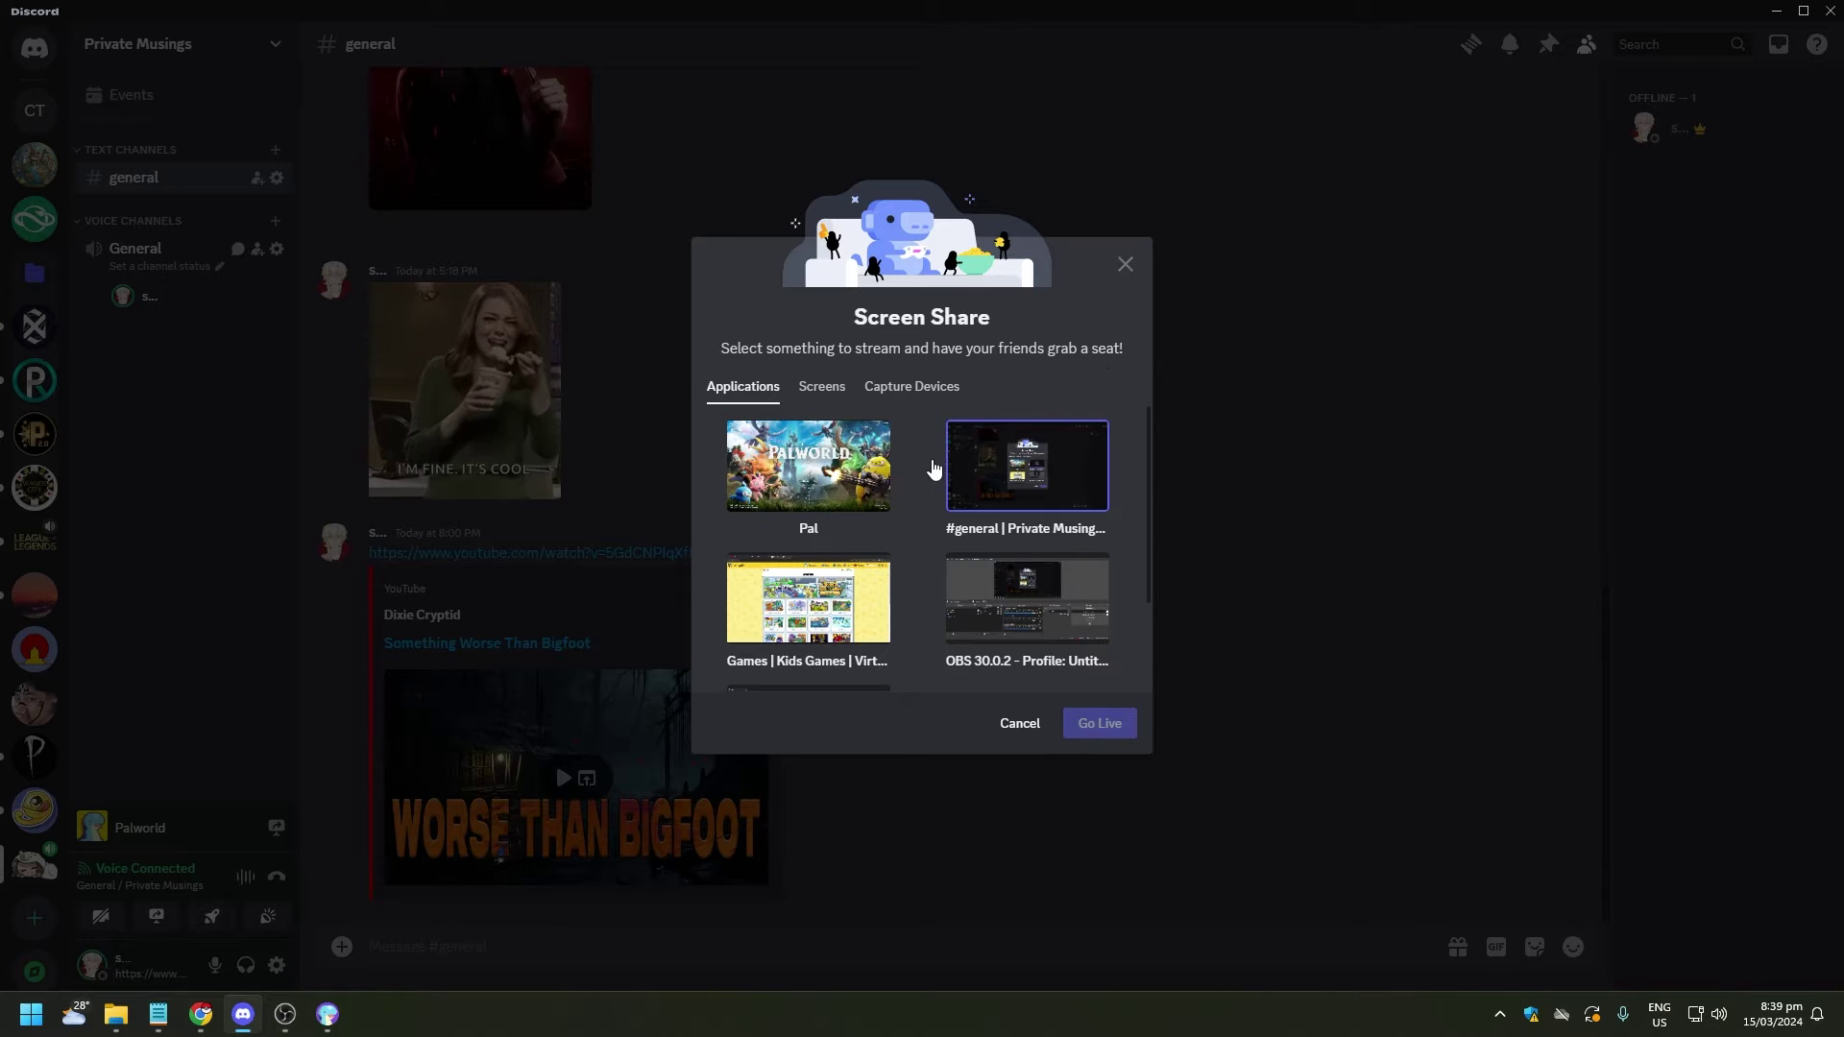
scroll(909, 609, down, 2)
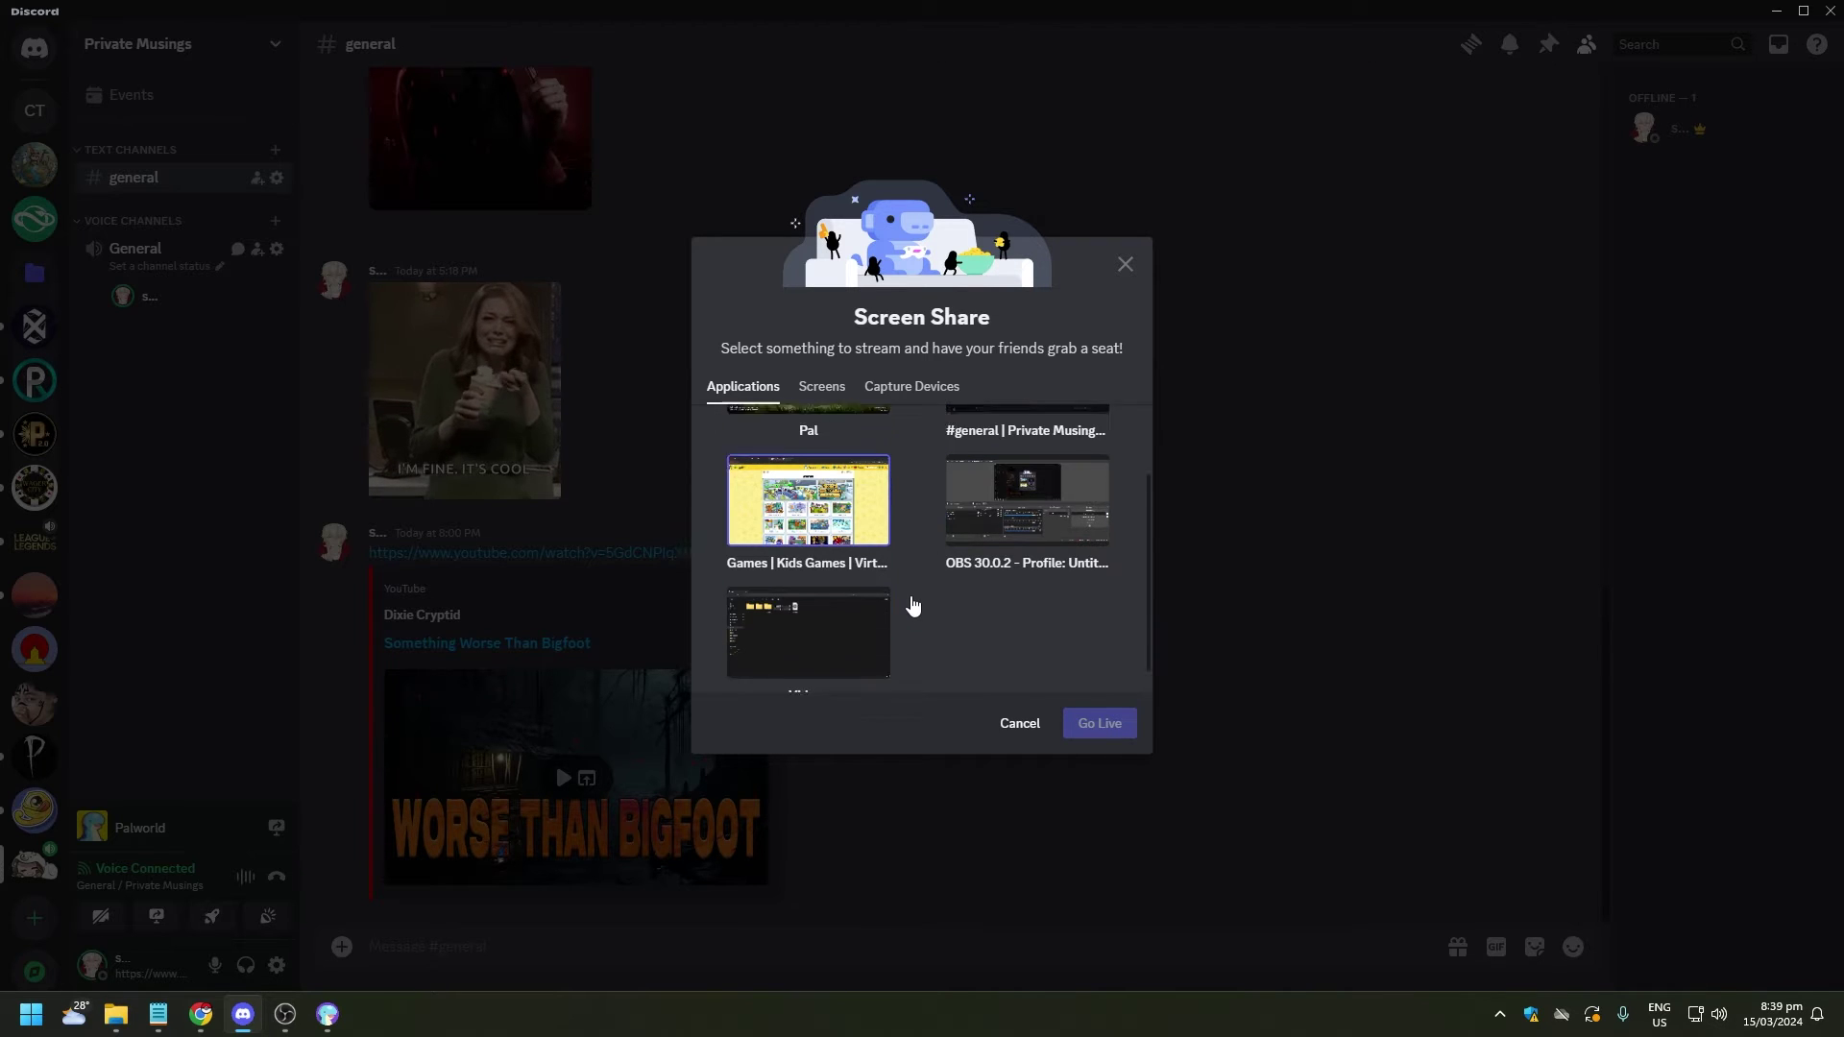
scroll(910, 609, up, 2)
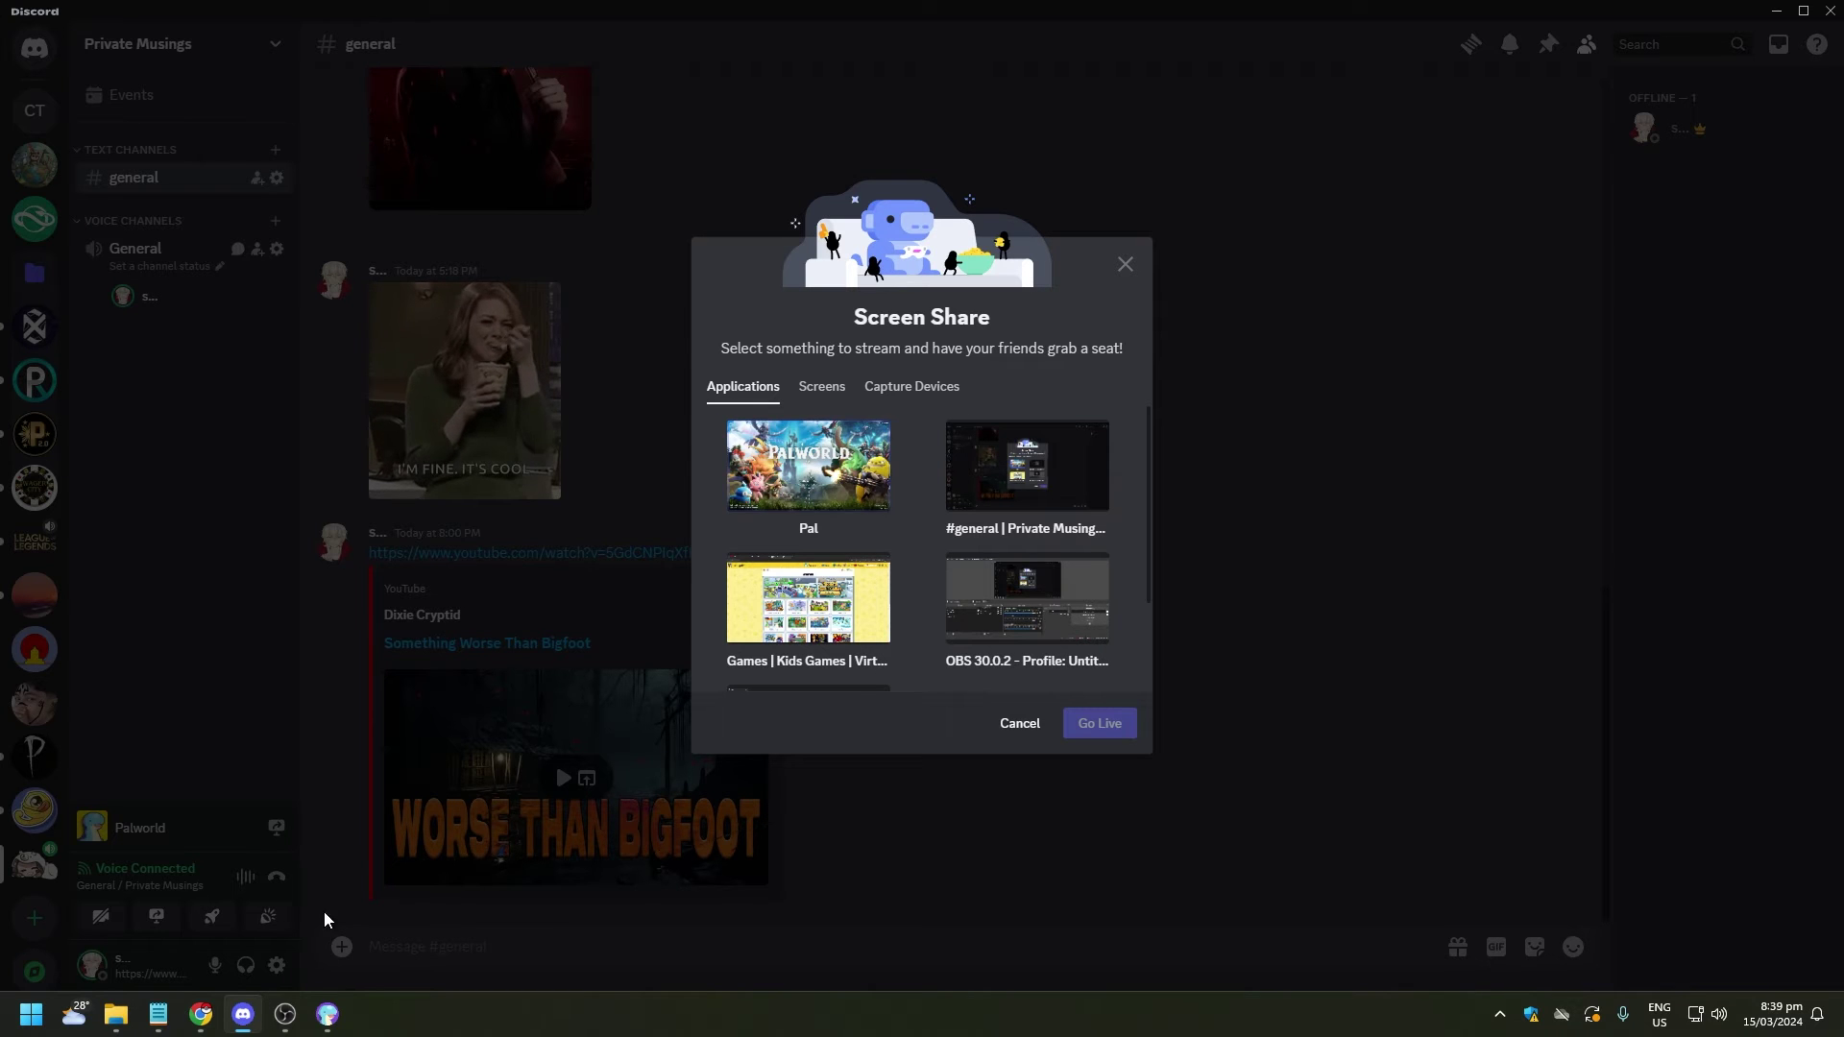
click(328, 1014)
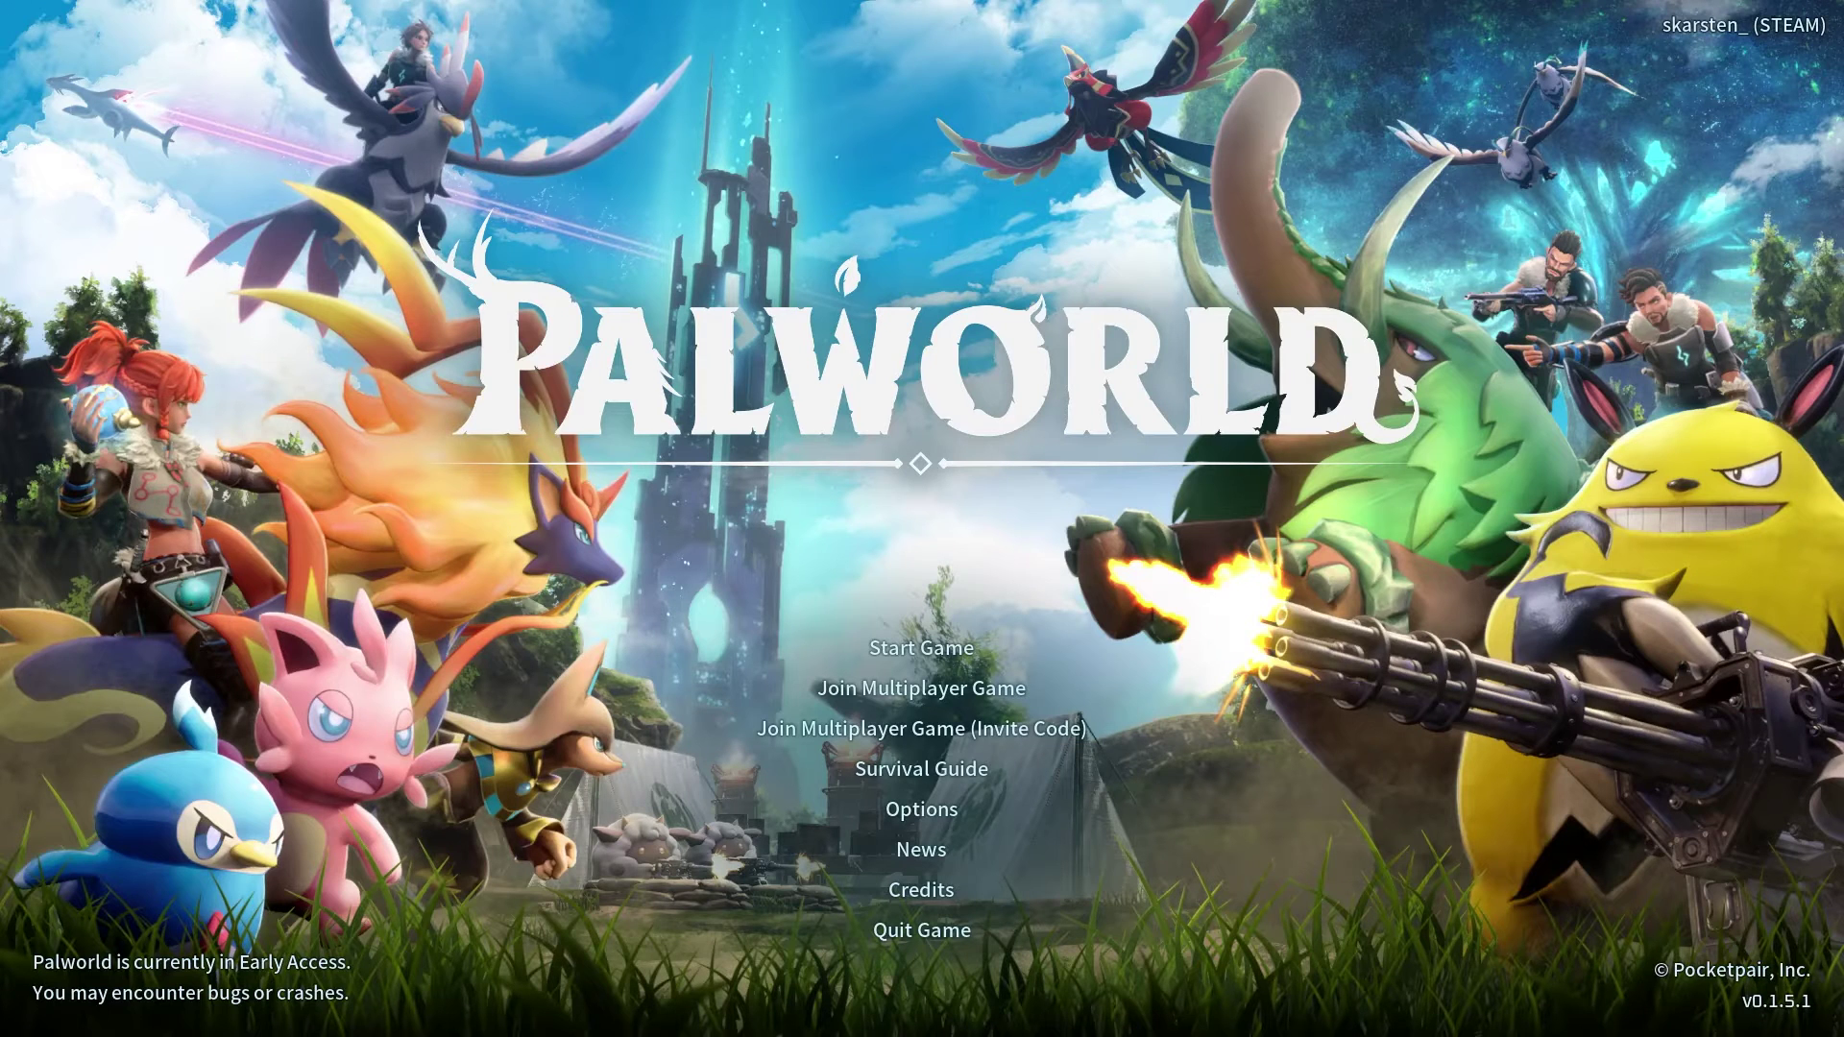
key(alt+Tab)
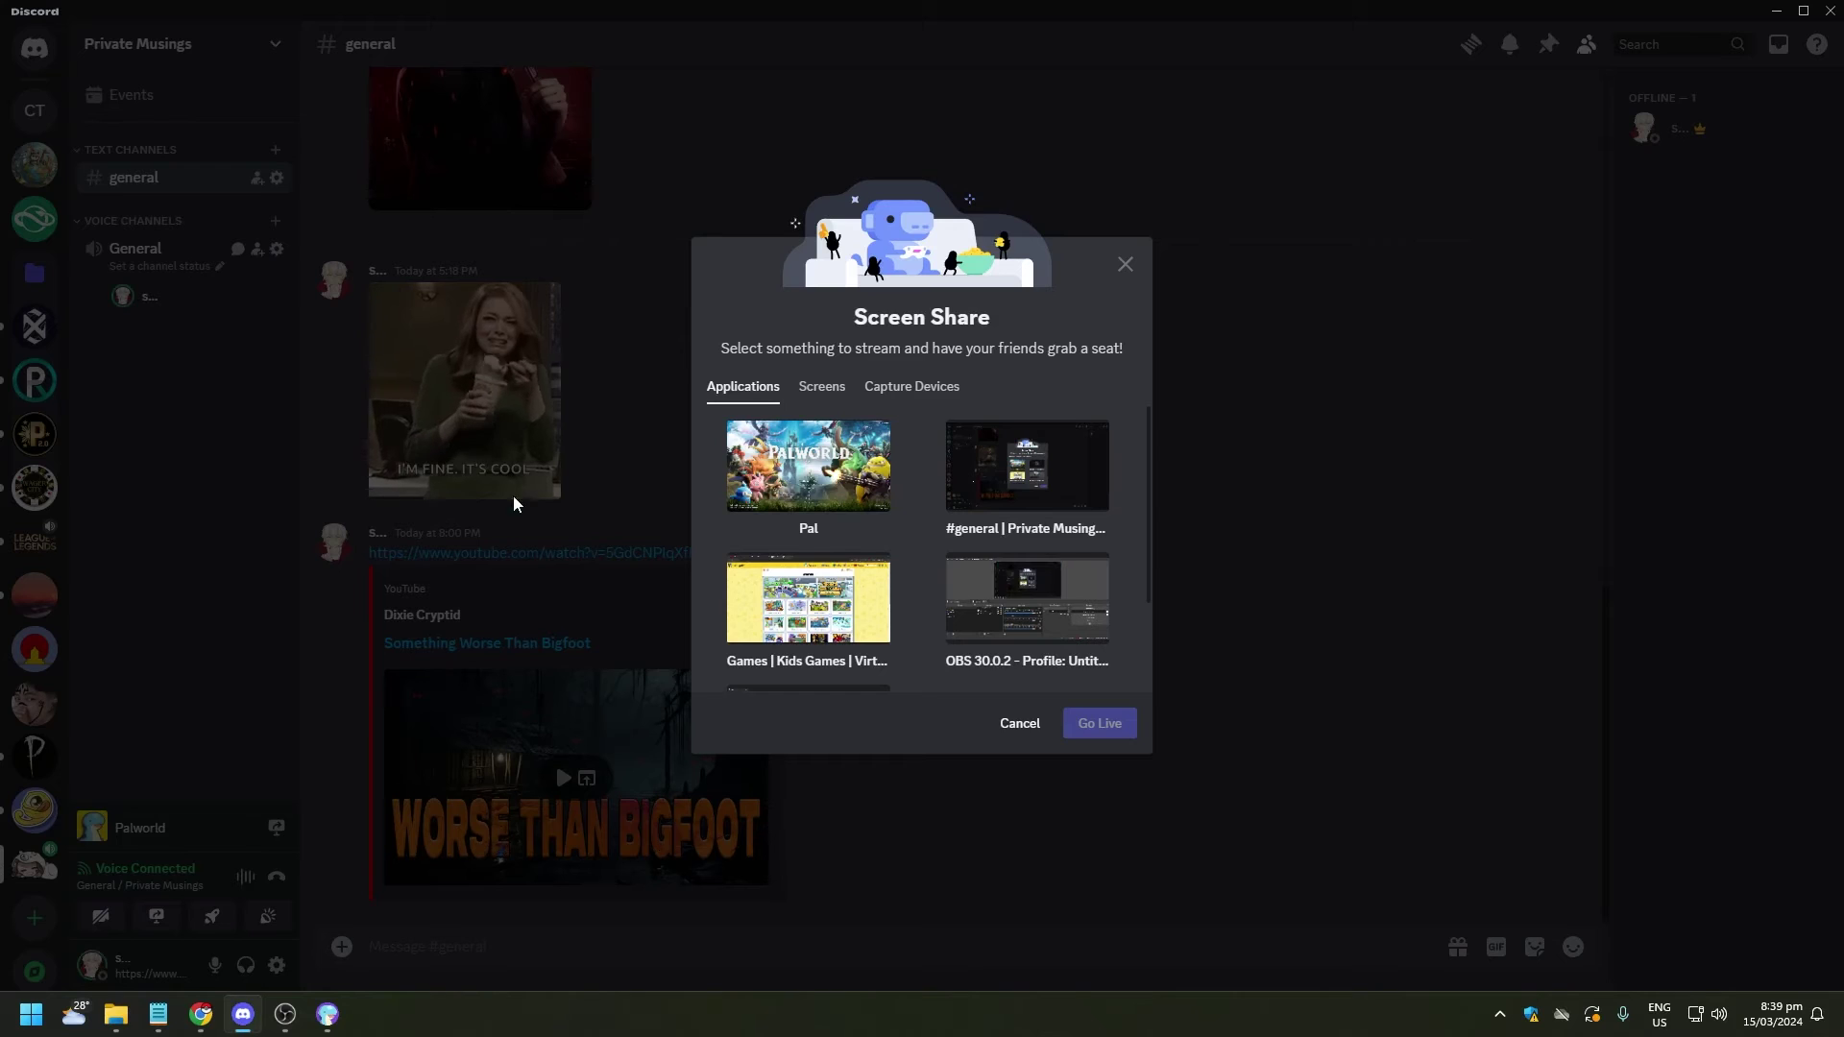
click(845, 461)
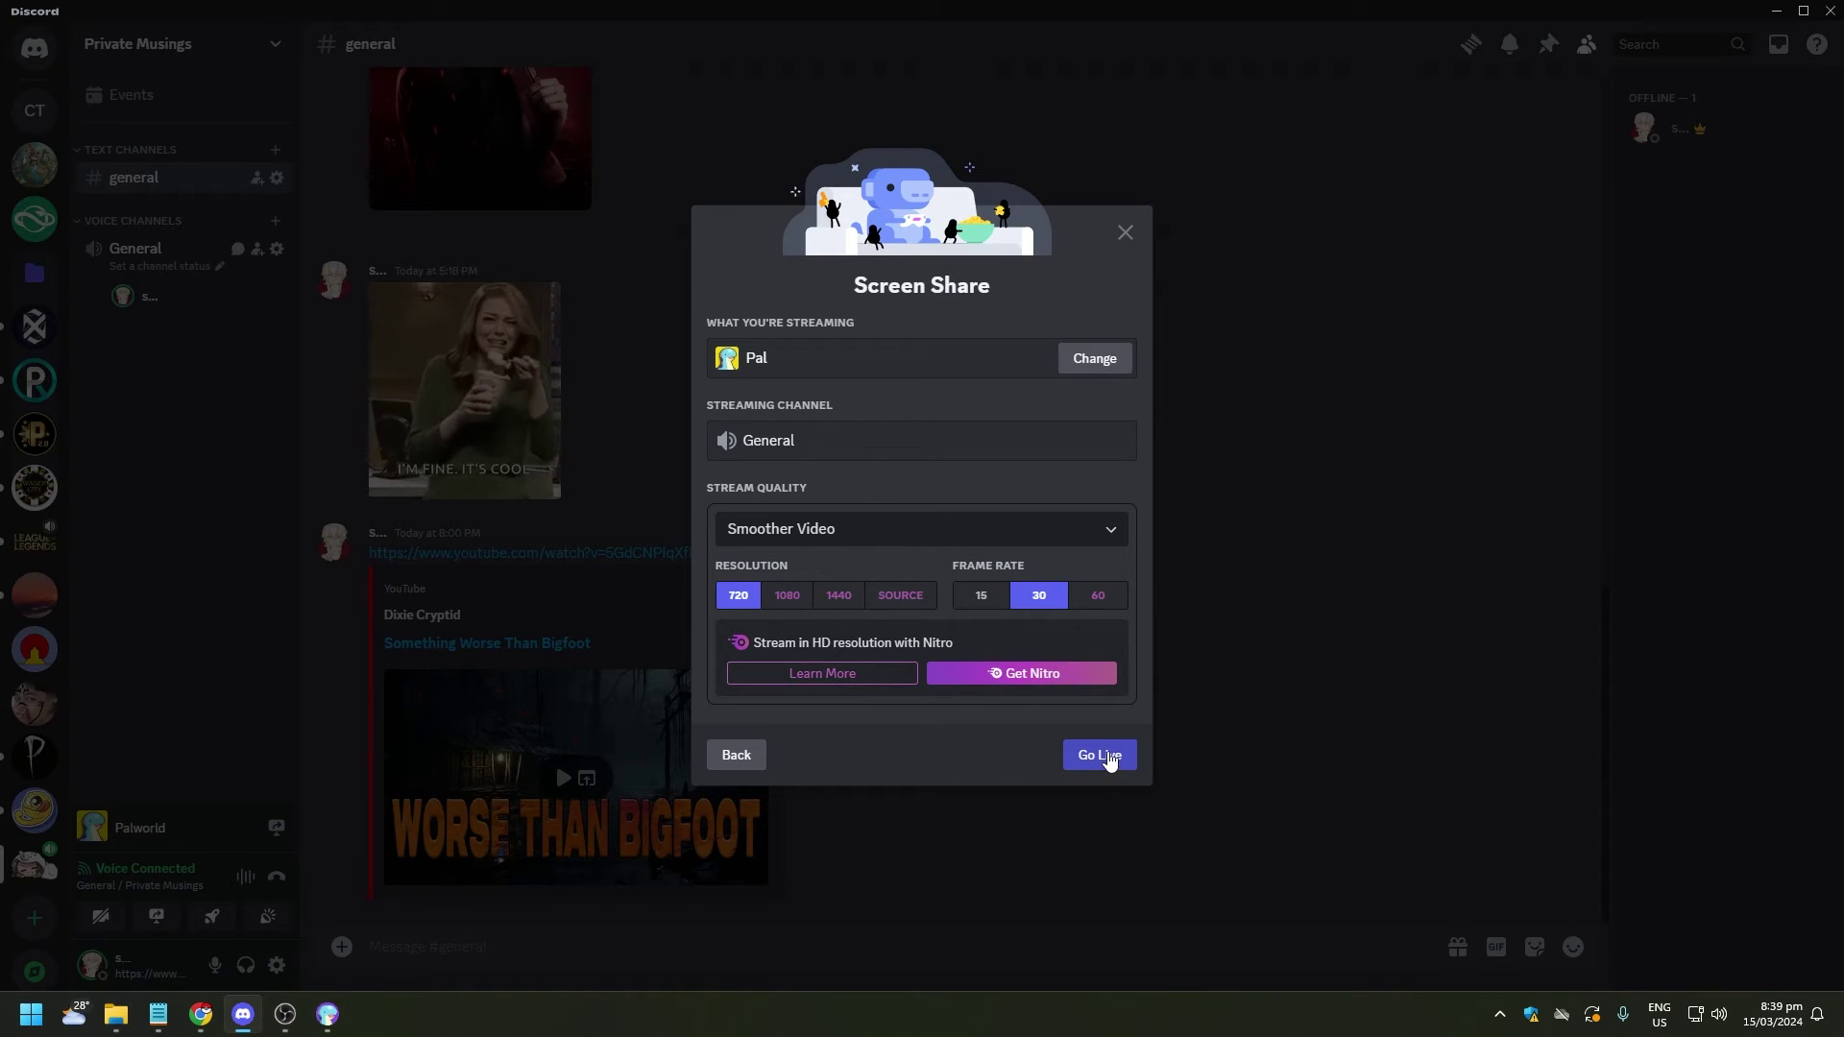
click(1094, 757)
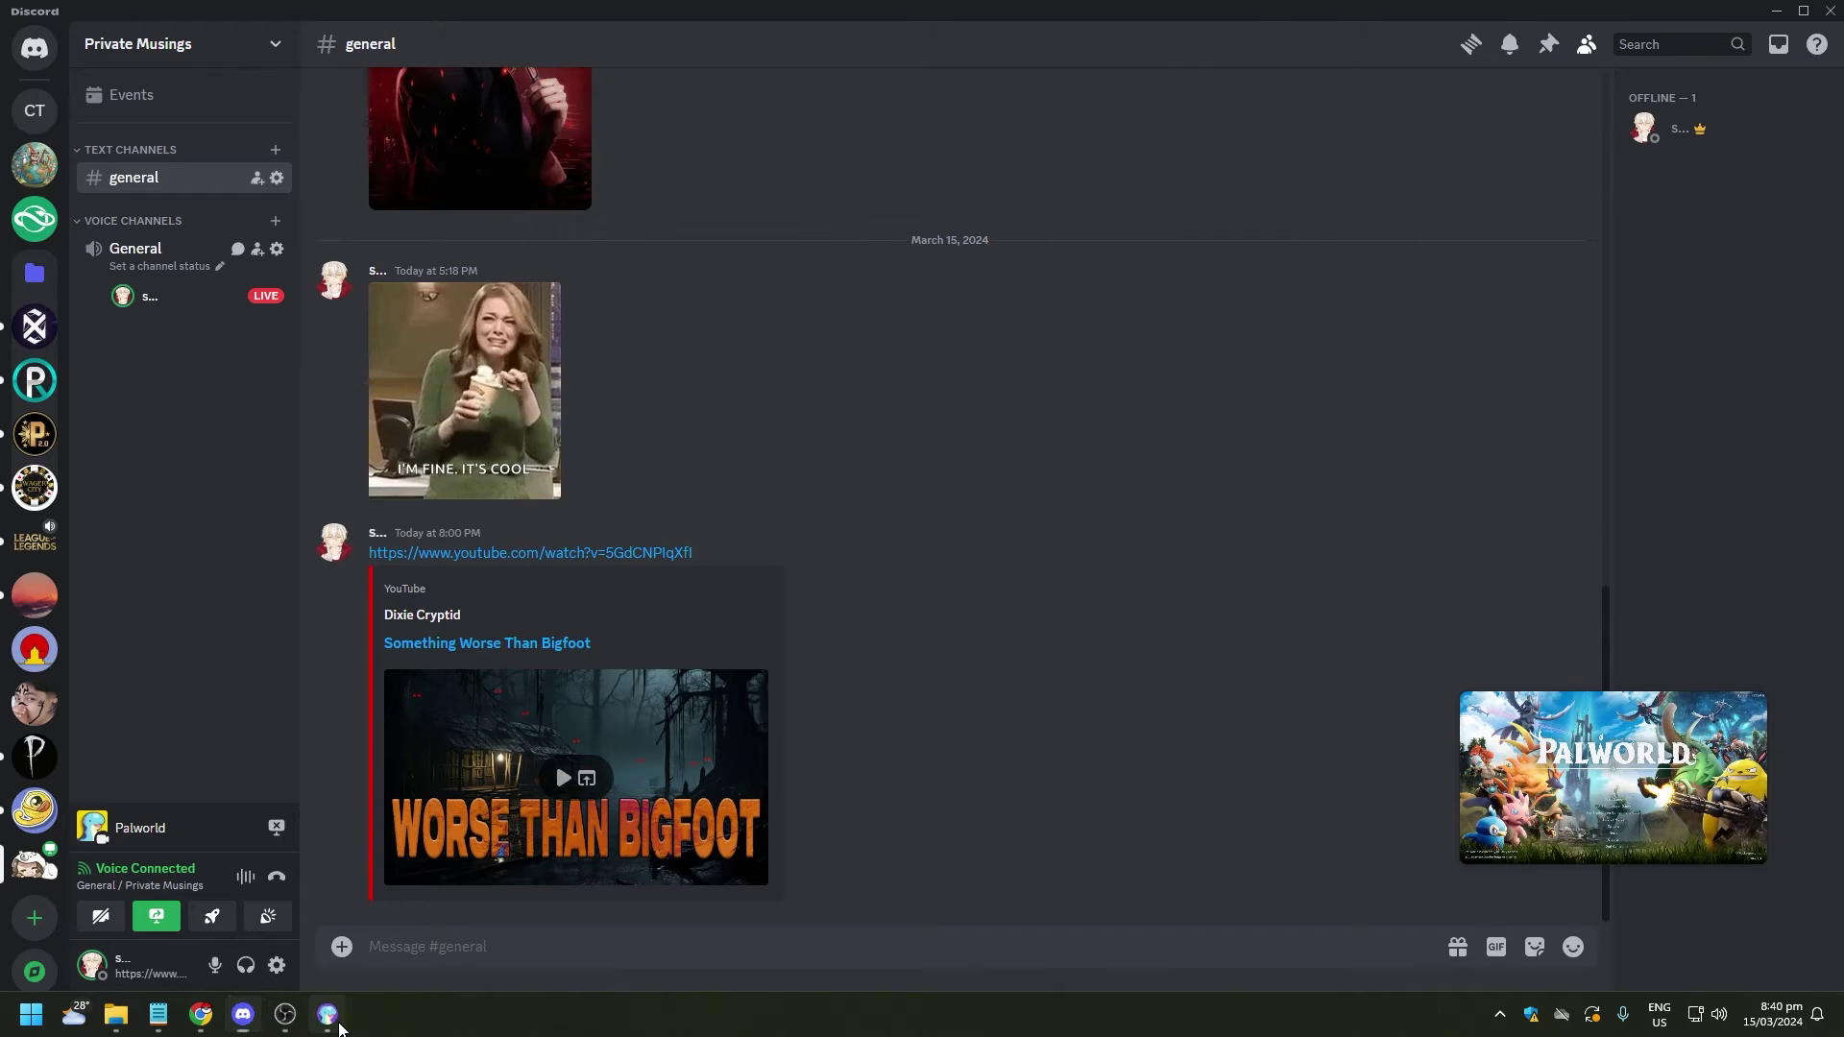
Switch between the Palworld game and Discord to check the live stream in the General voice channel.
click(329, 1016)
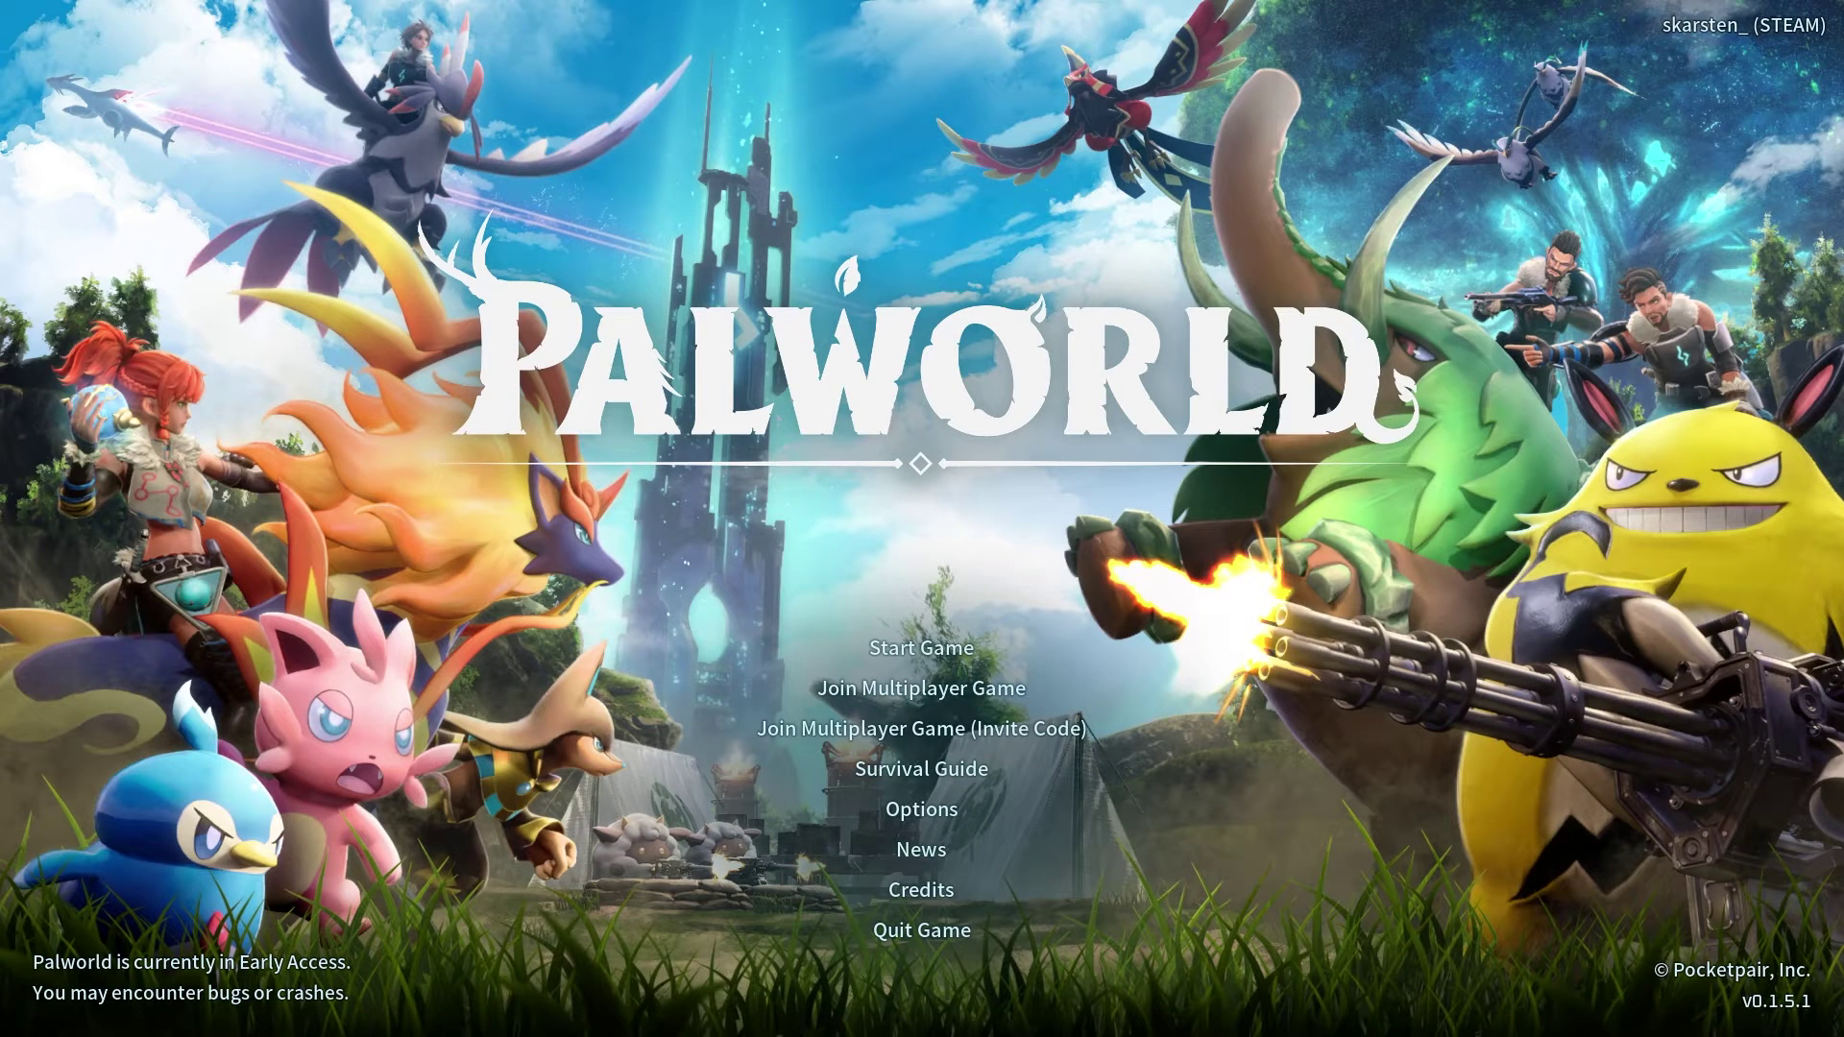
key(alt+Tab)
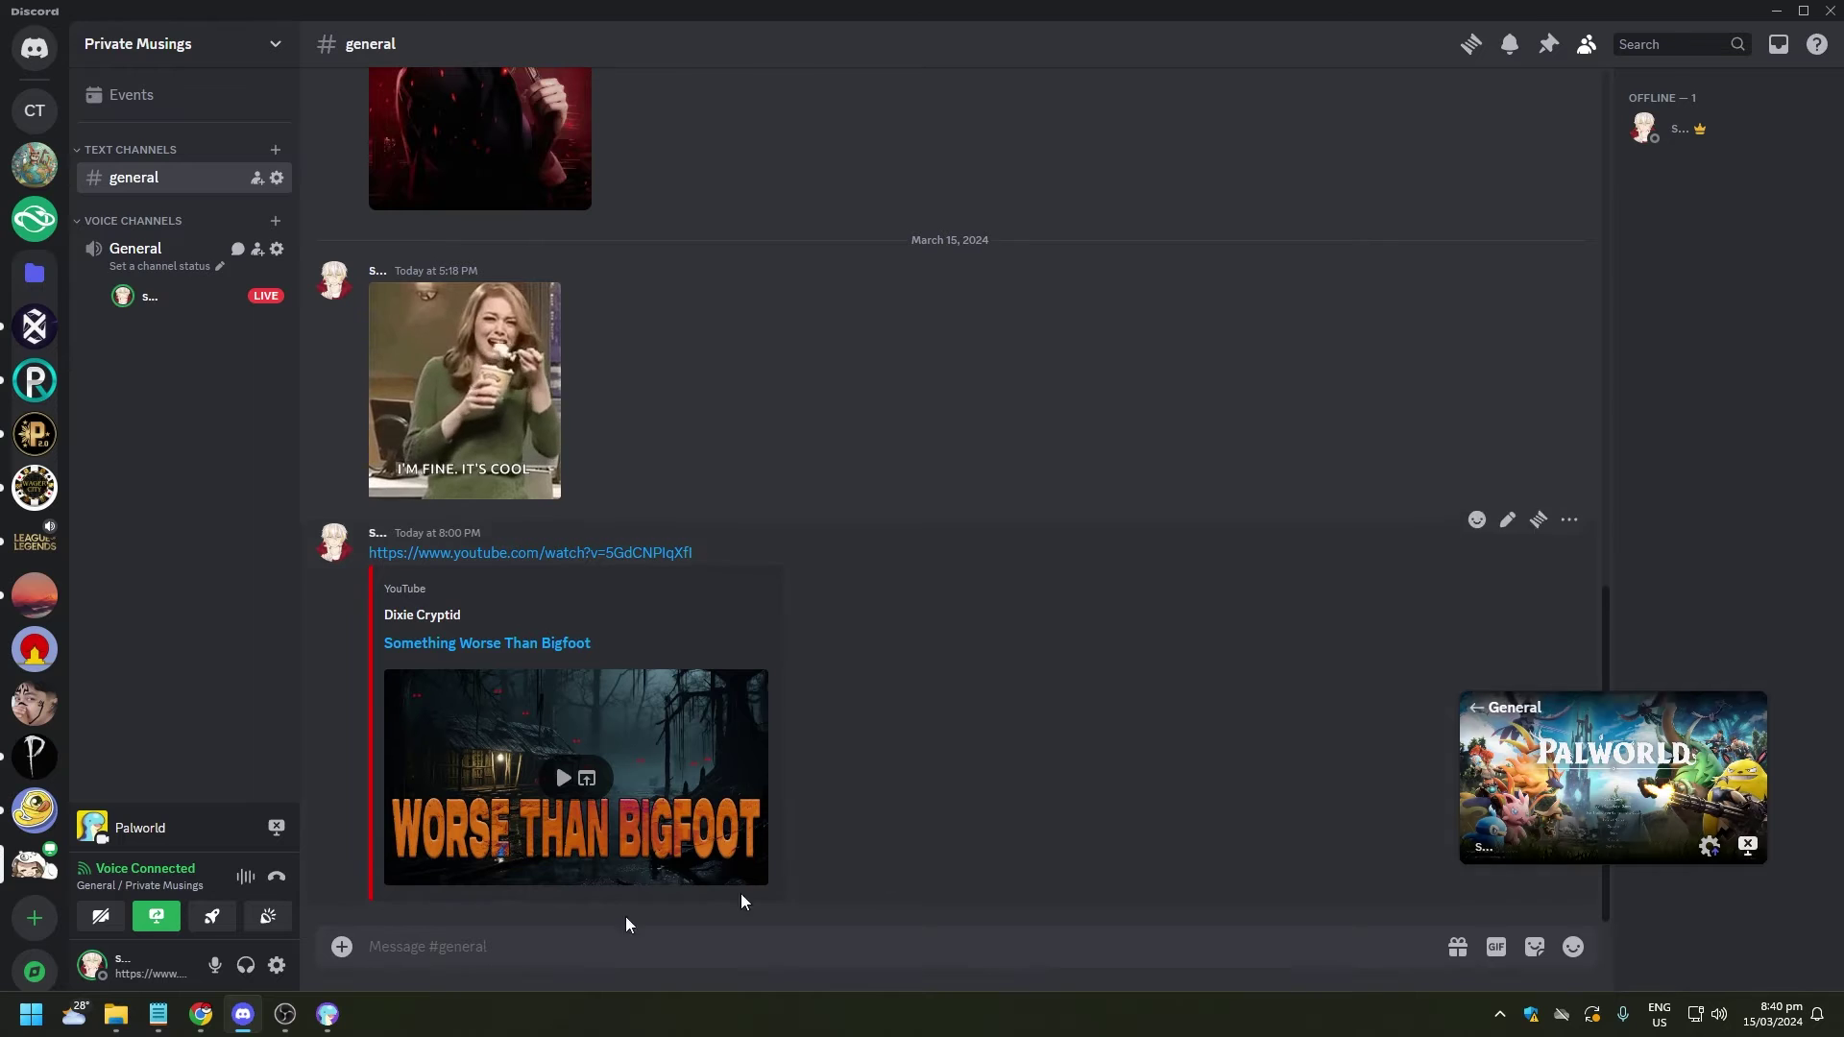
click(328, 1014)
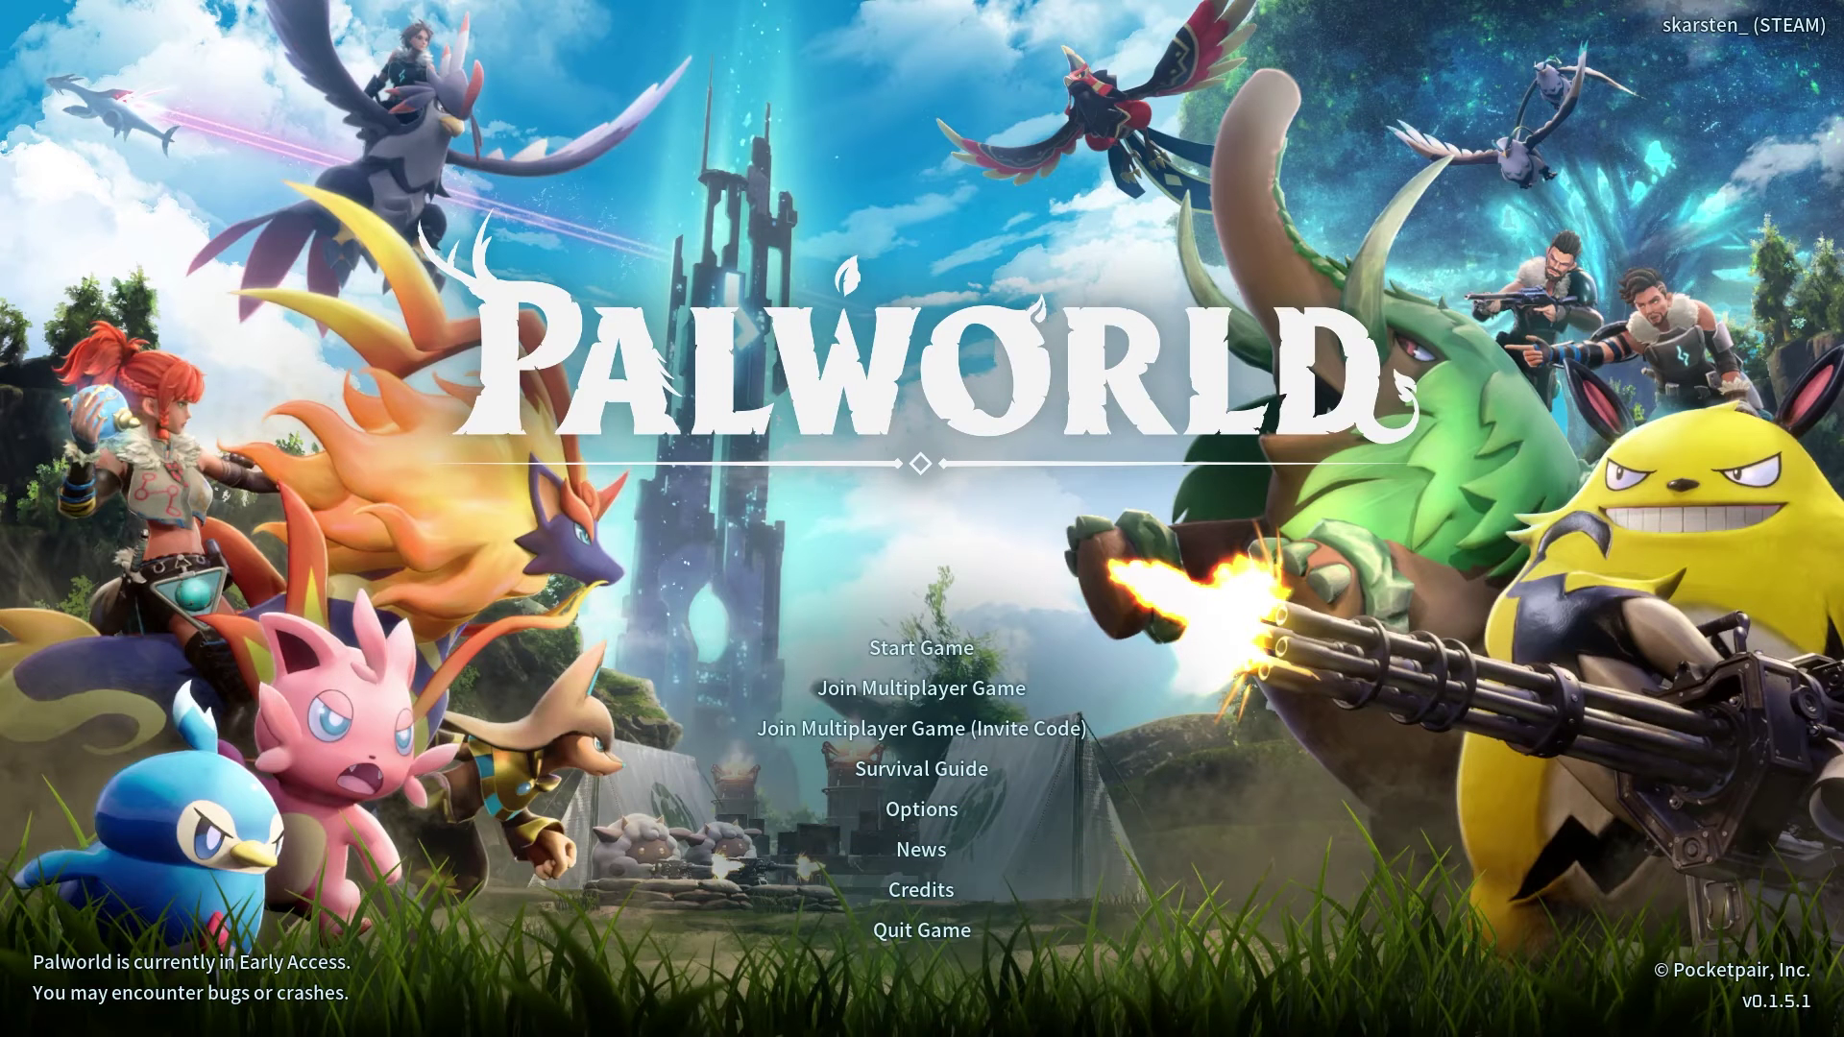
key(alt+Tab)
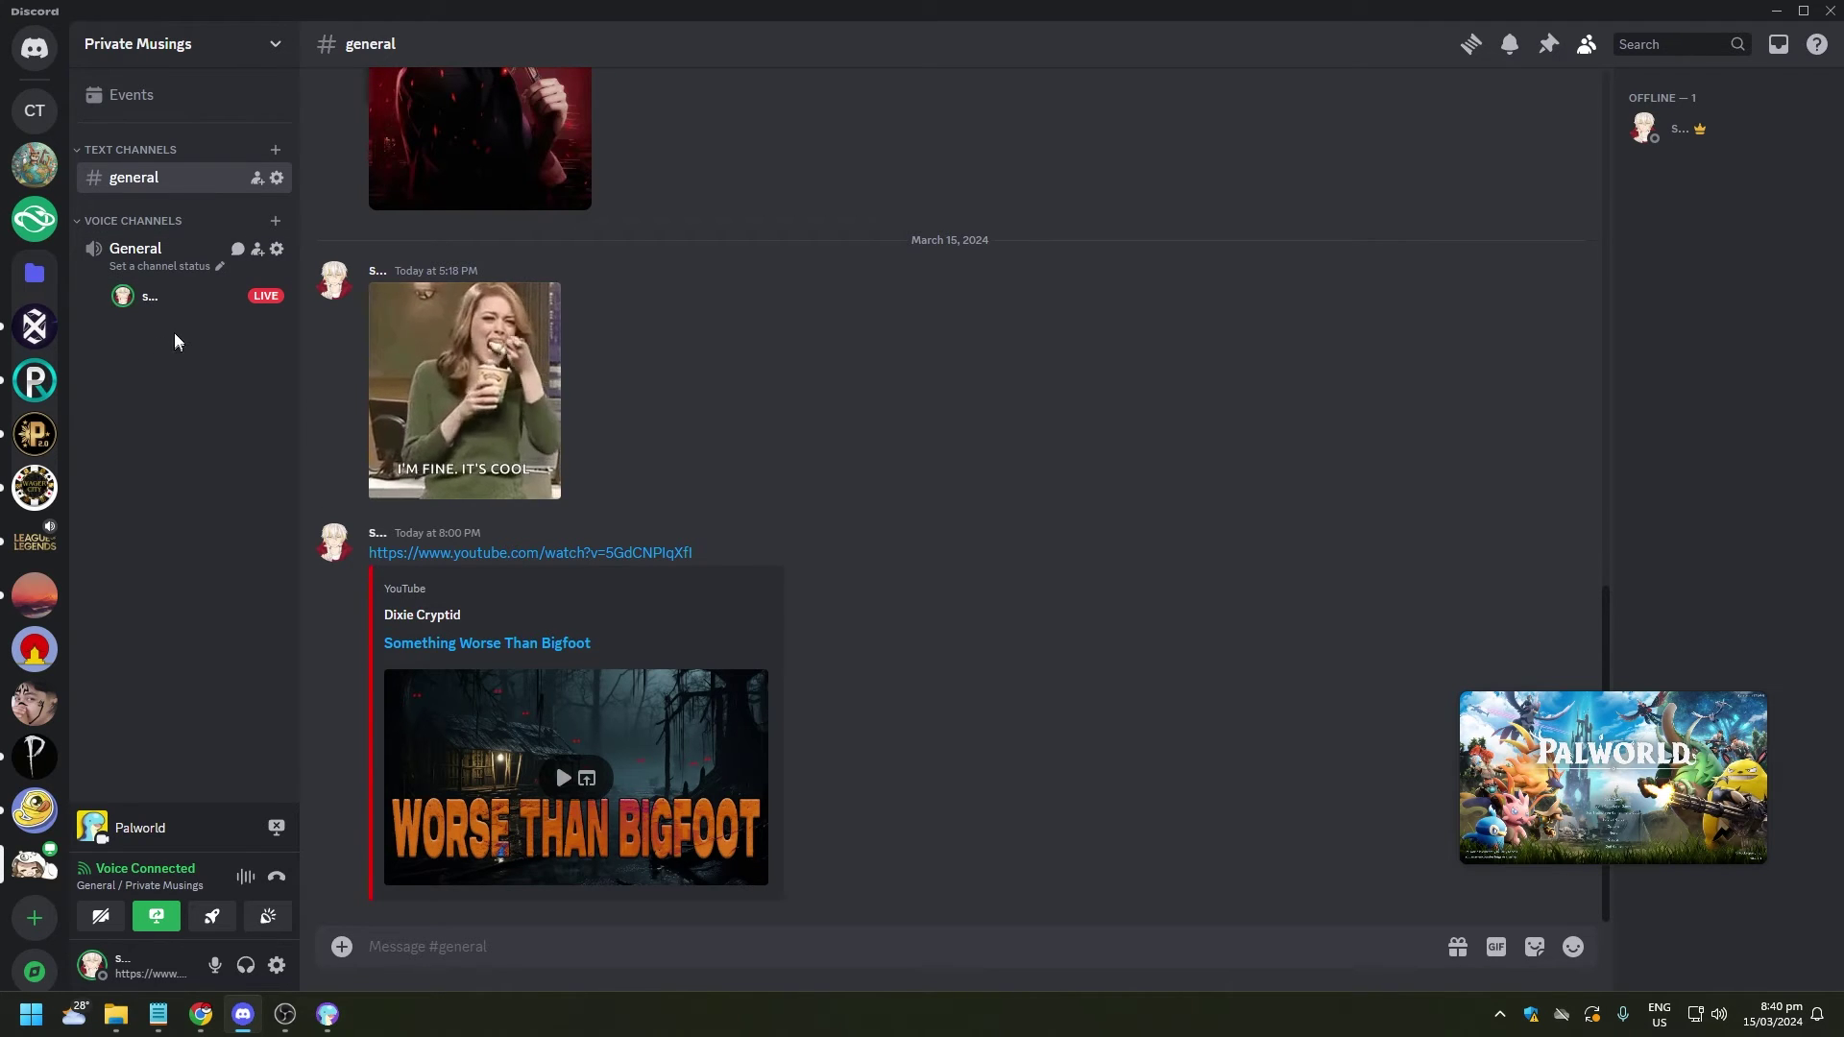
mouse_move(159, 300)
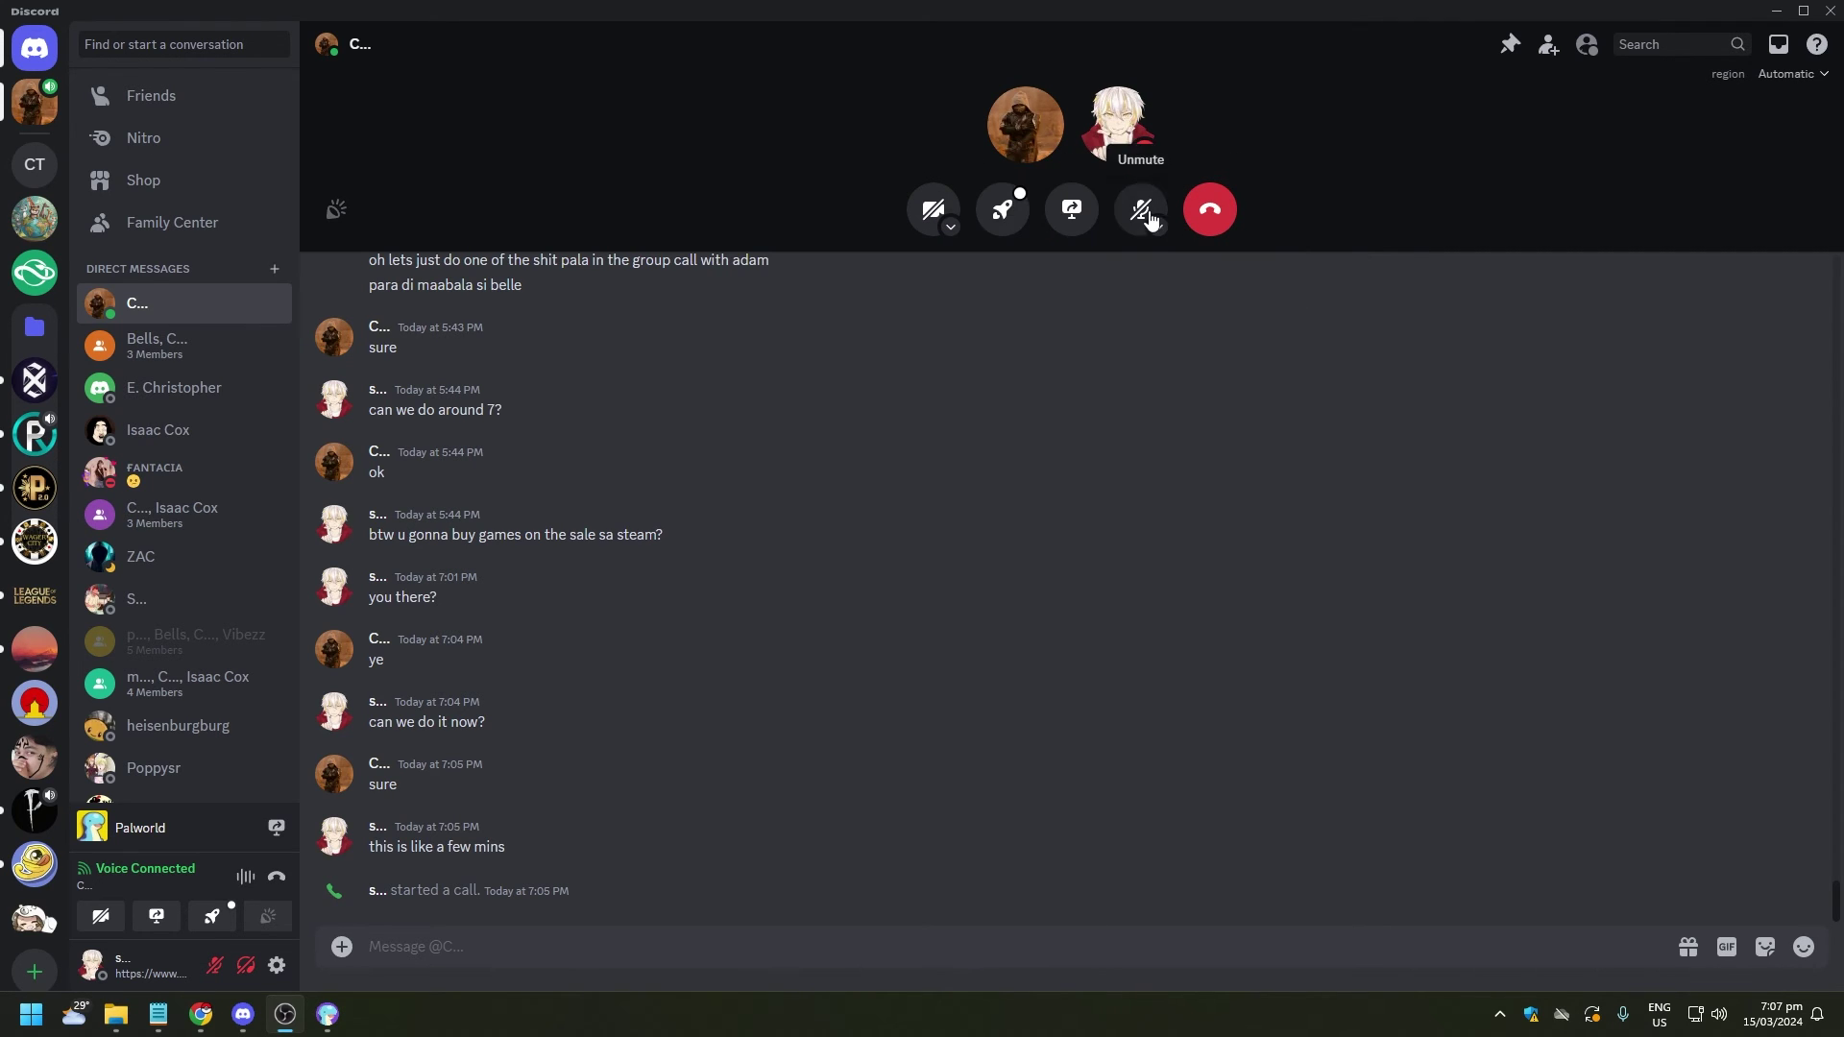
Share the Pal application in the one-to-one direct message call and go live.
click(1083, 223)
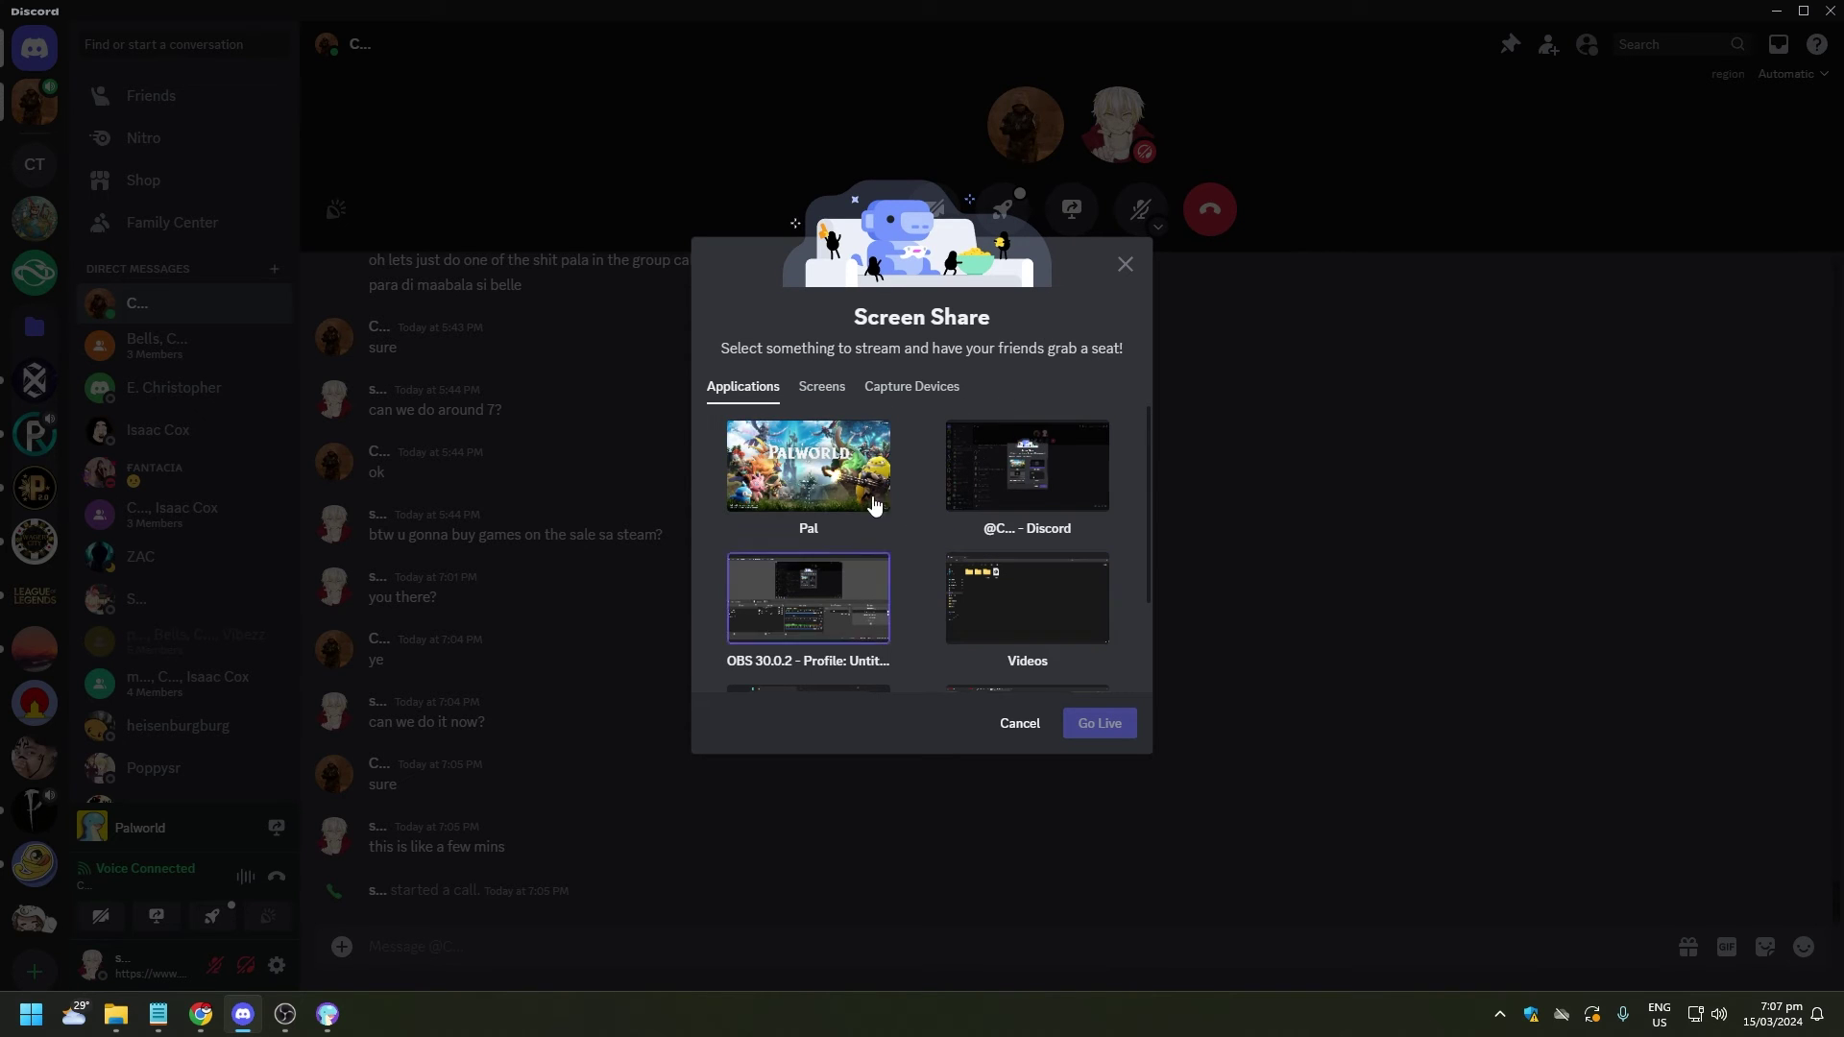
click(834, 483)
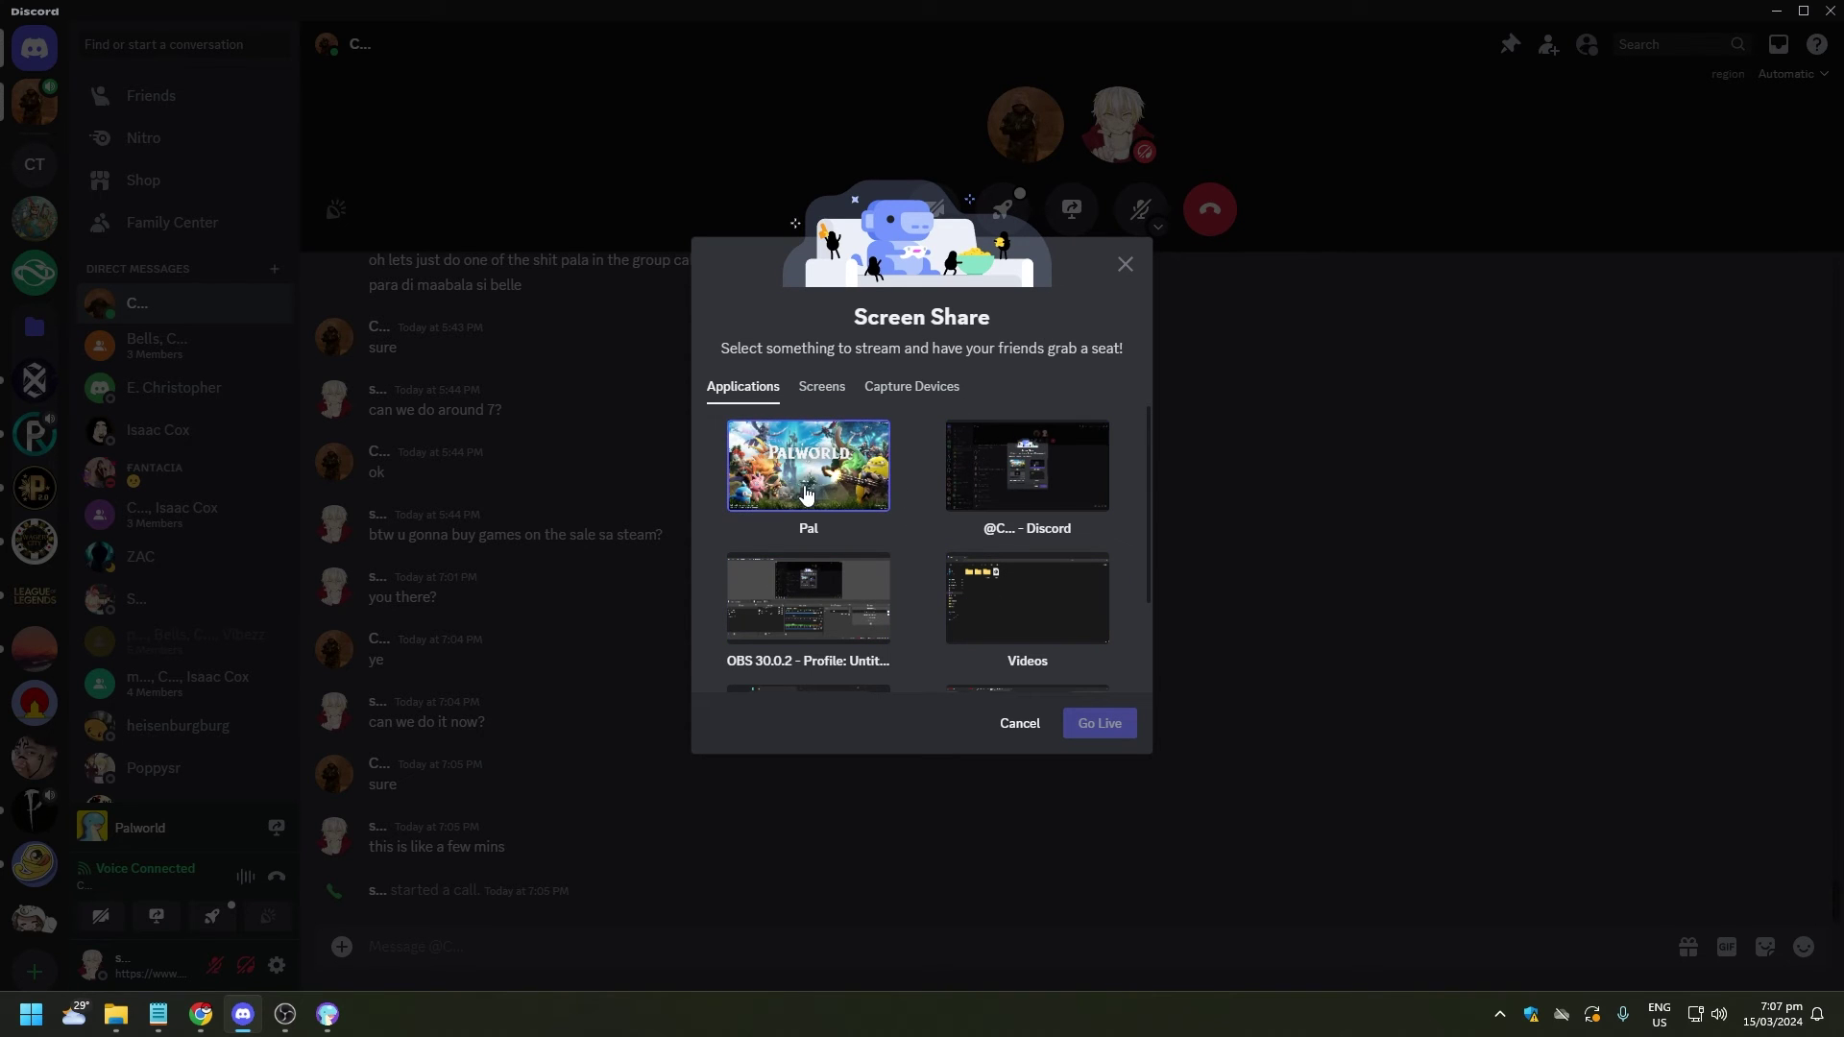
click(834, 483)
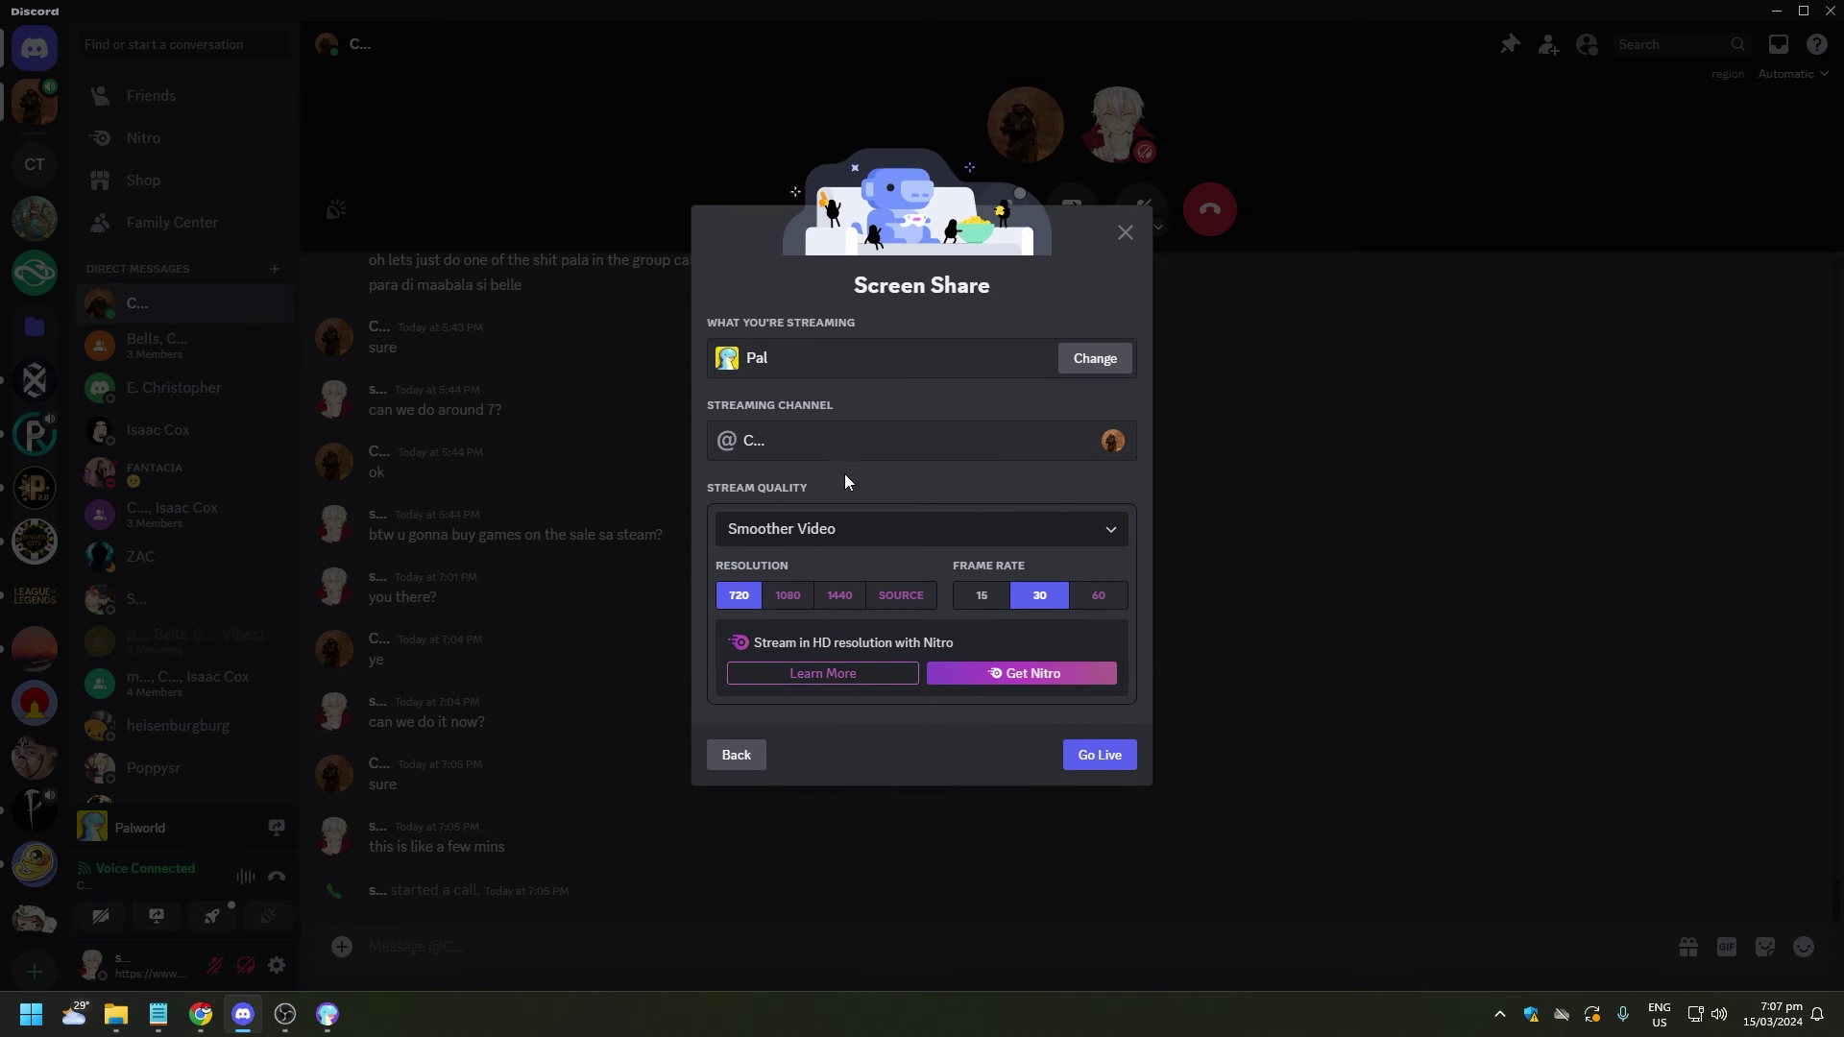
click(1102, 754)
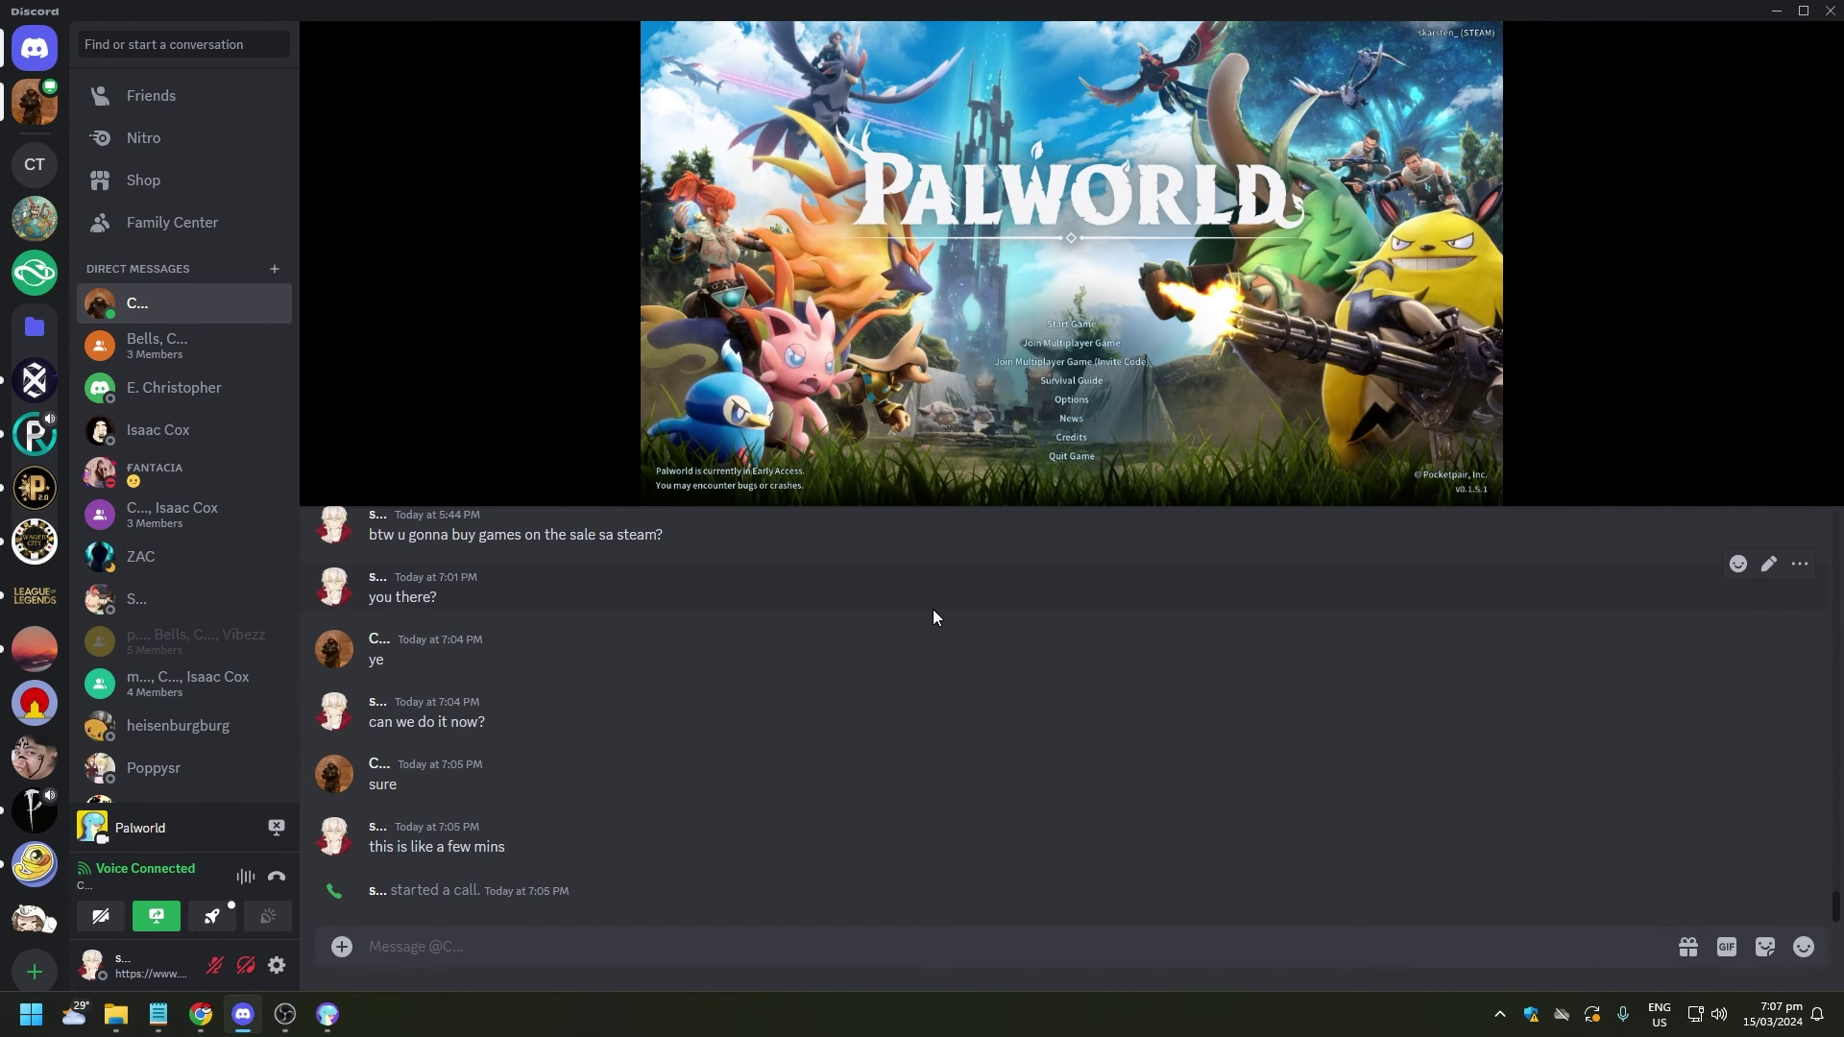
mouse_move(975, 437)
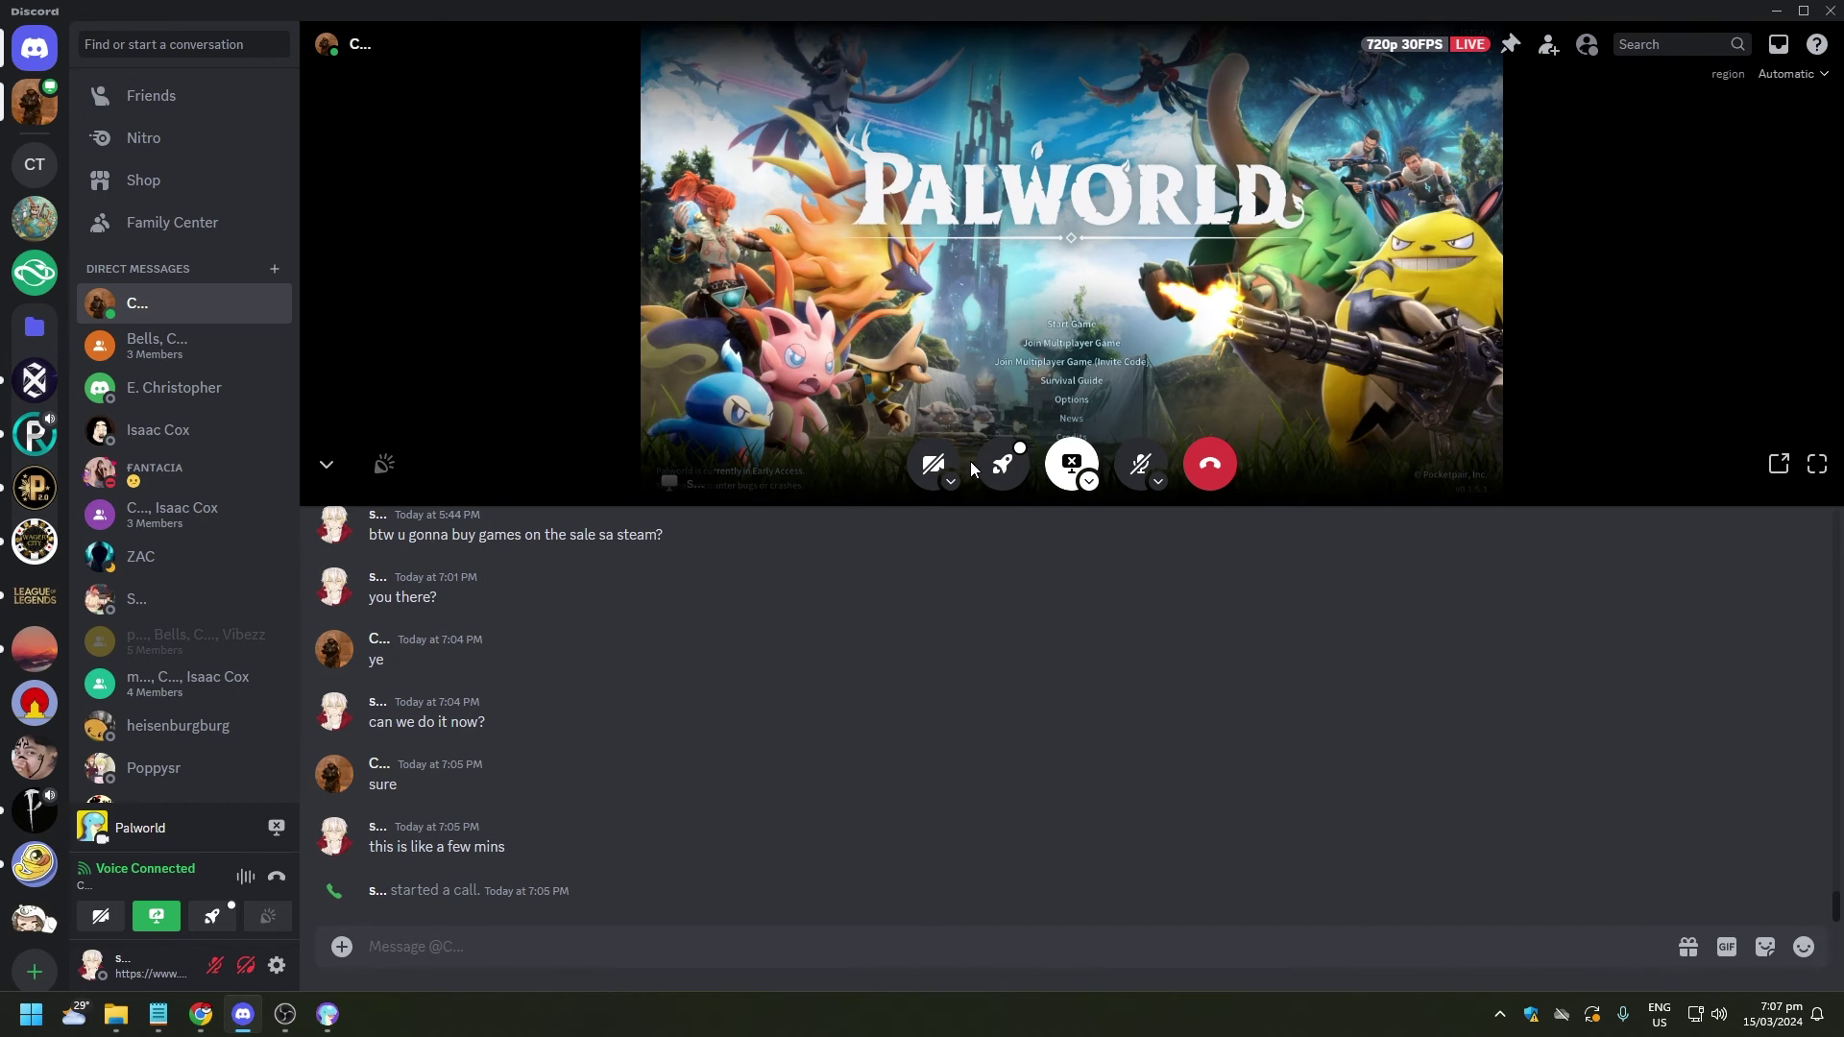
click(1001, 464)
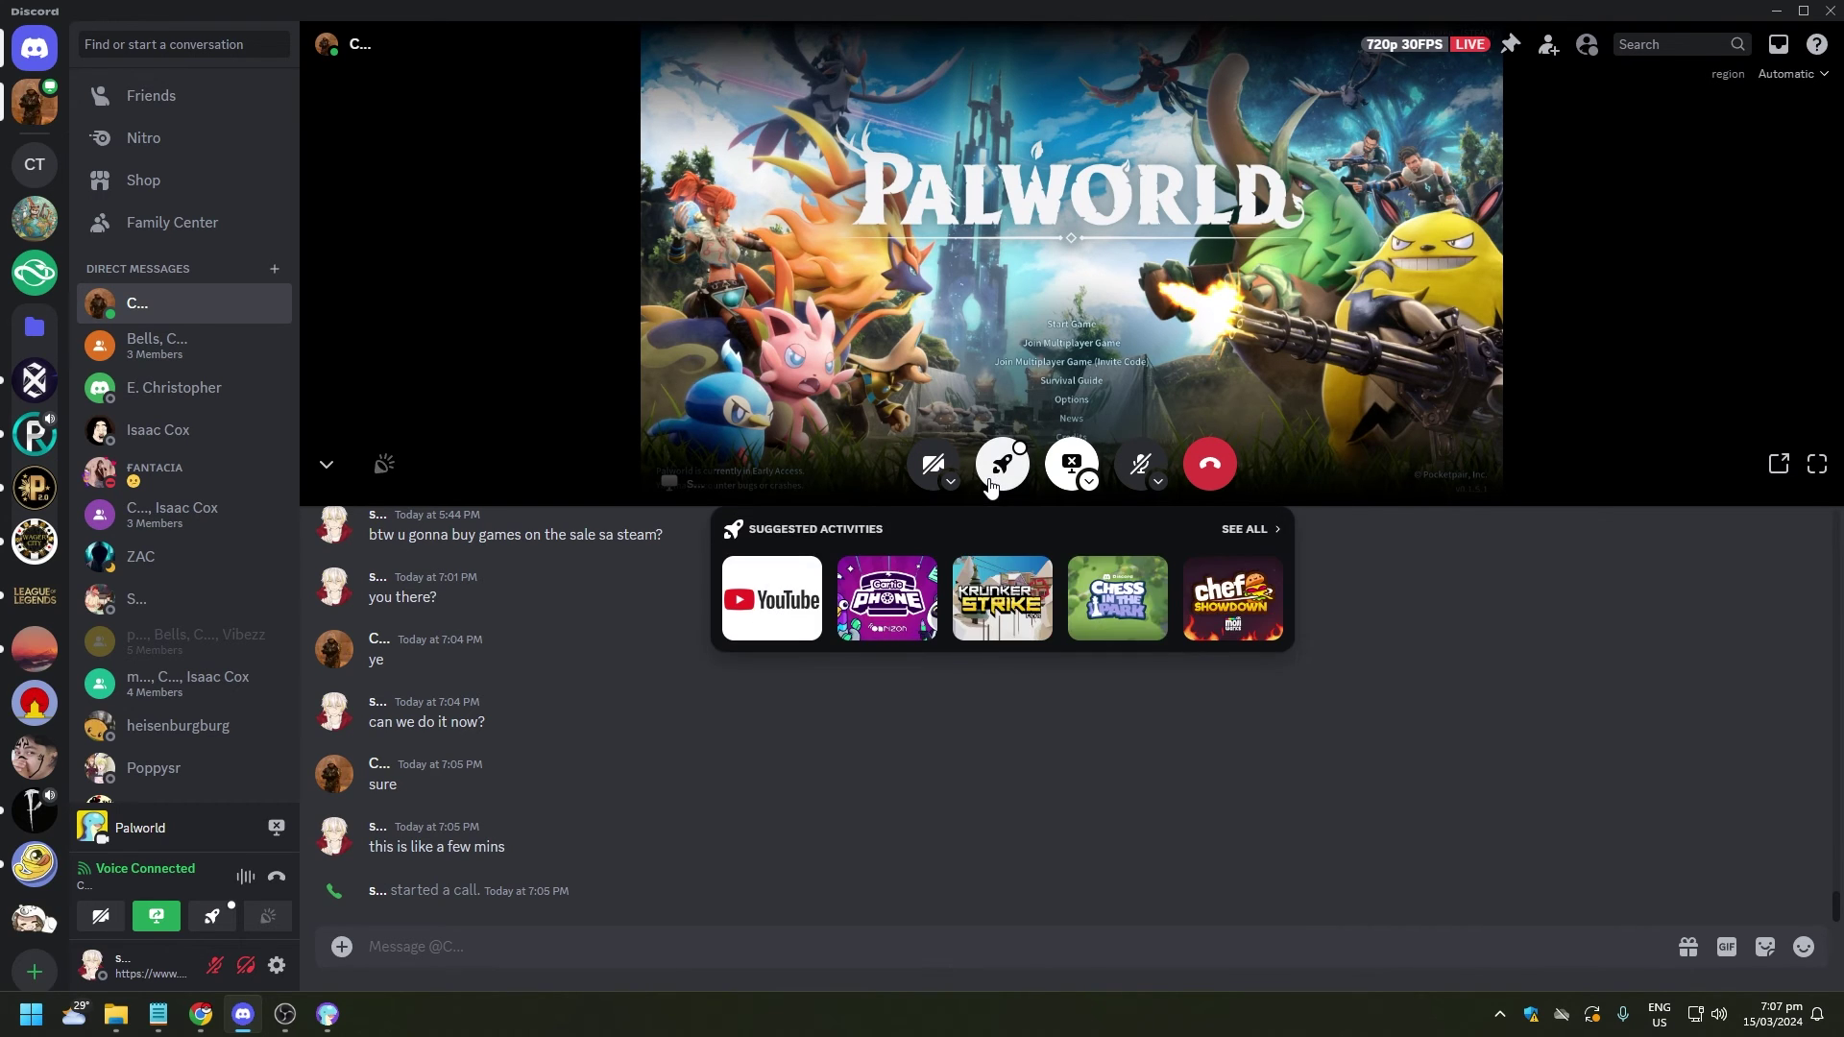
click(867, 766)
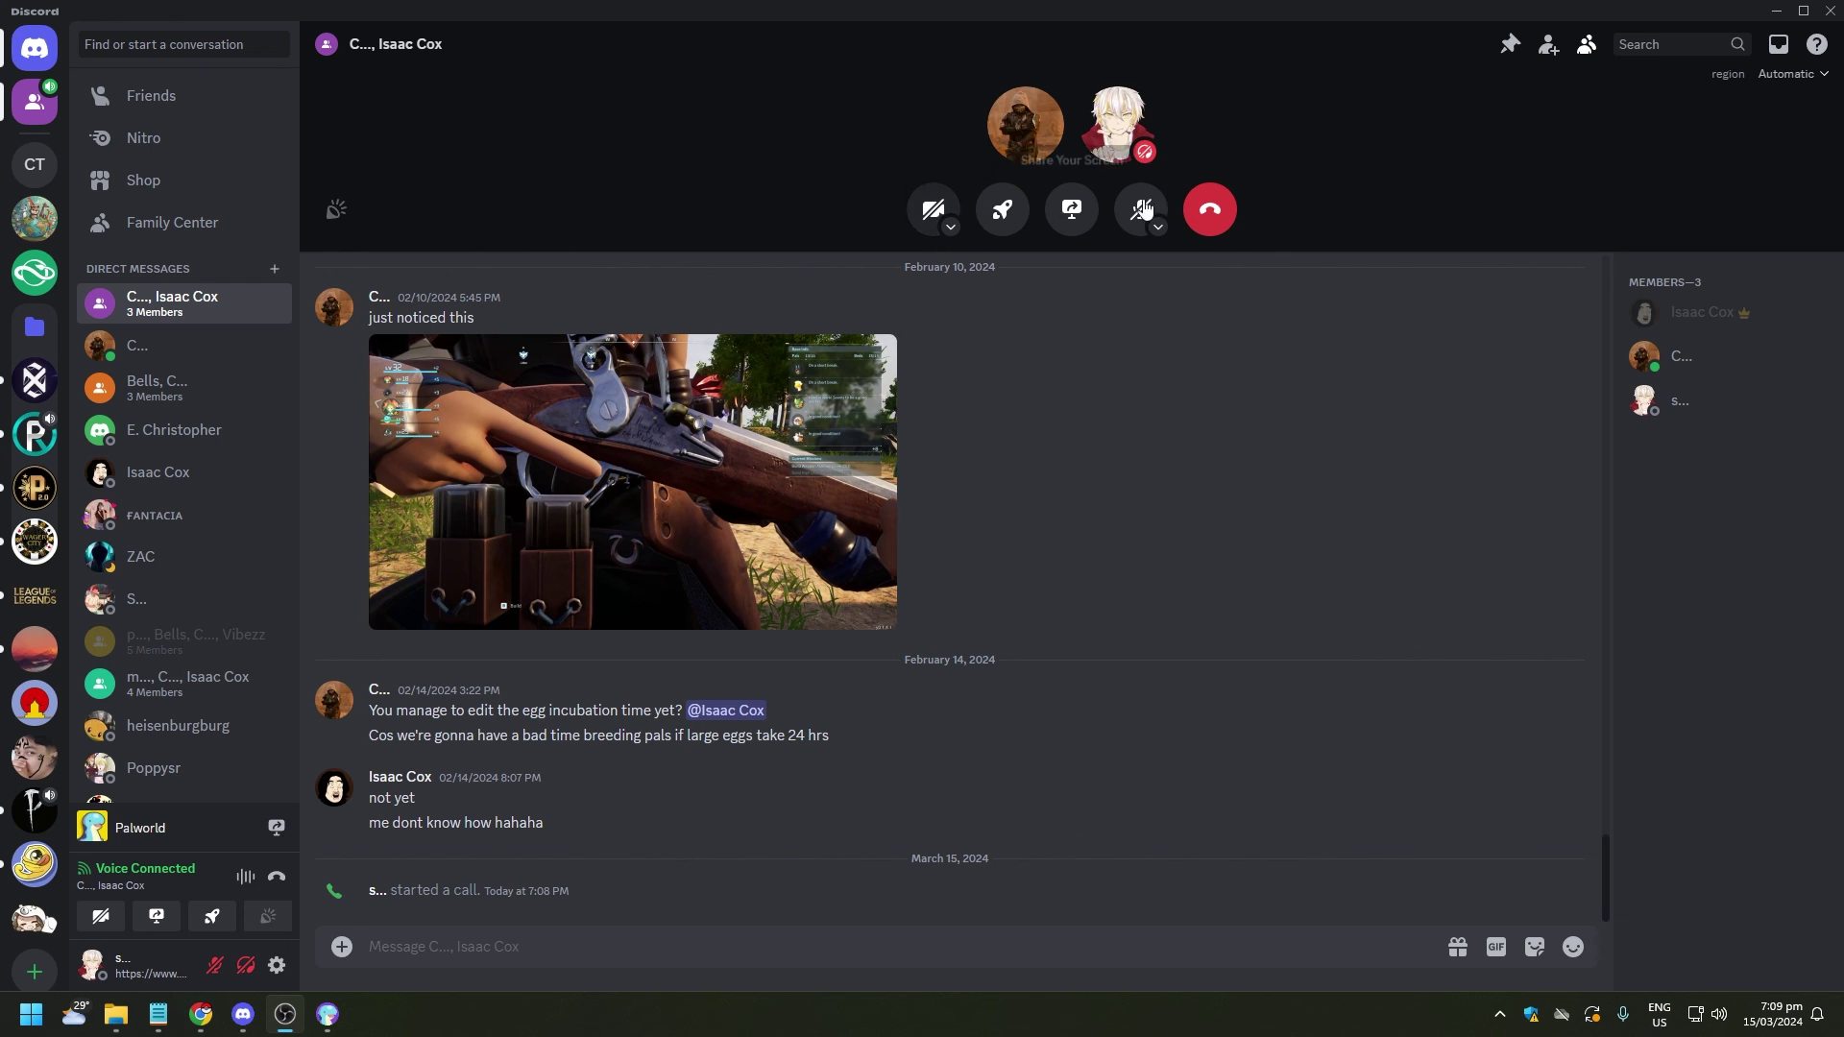
Start a live screen share of the Pal application in the three-member group call.
click(1073, 213)
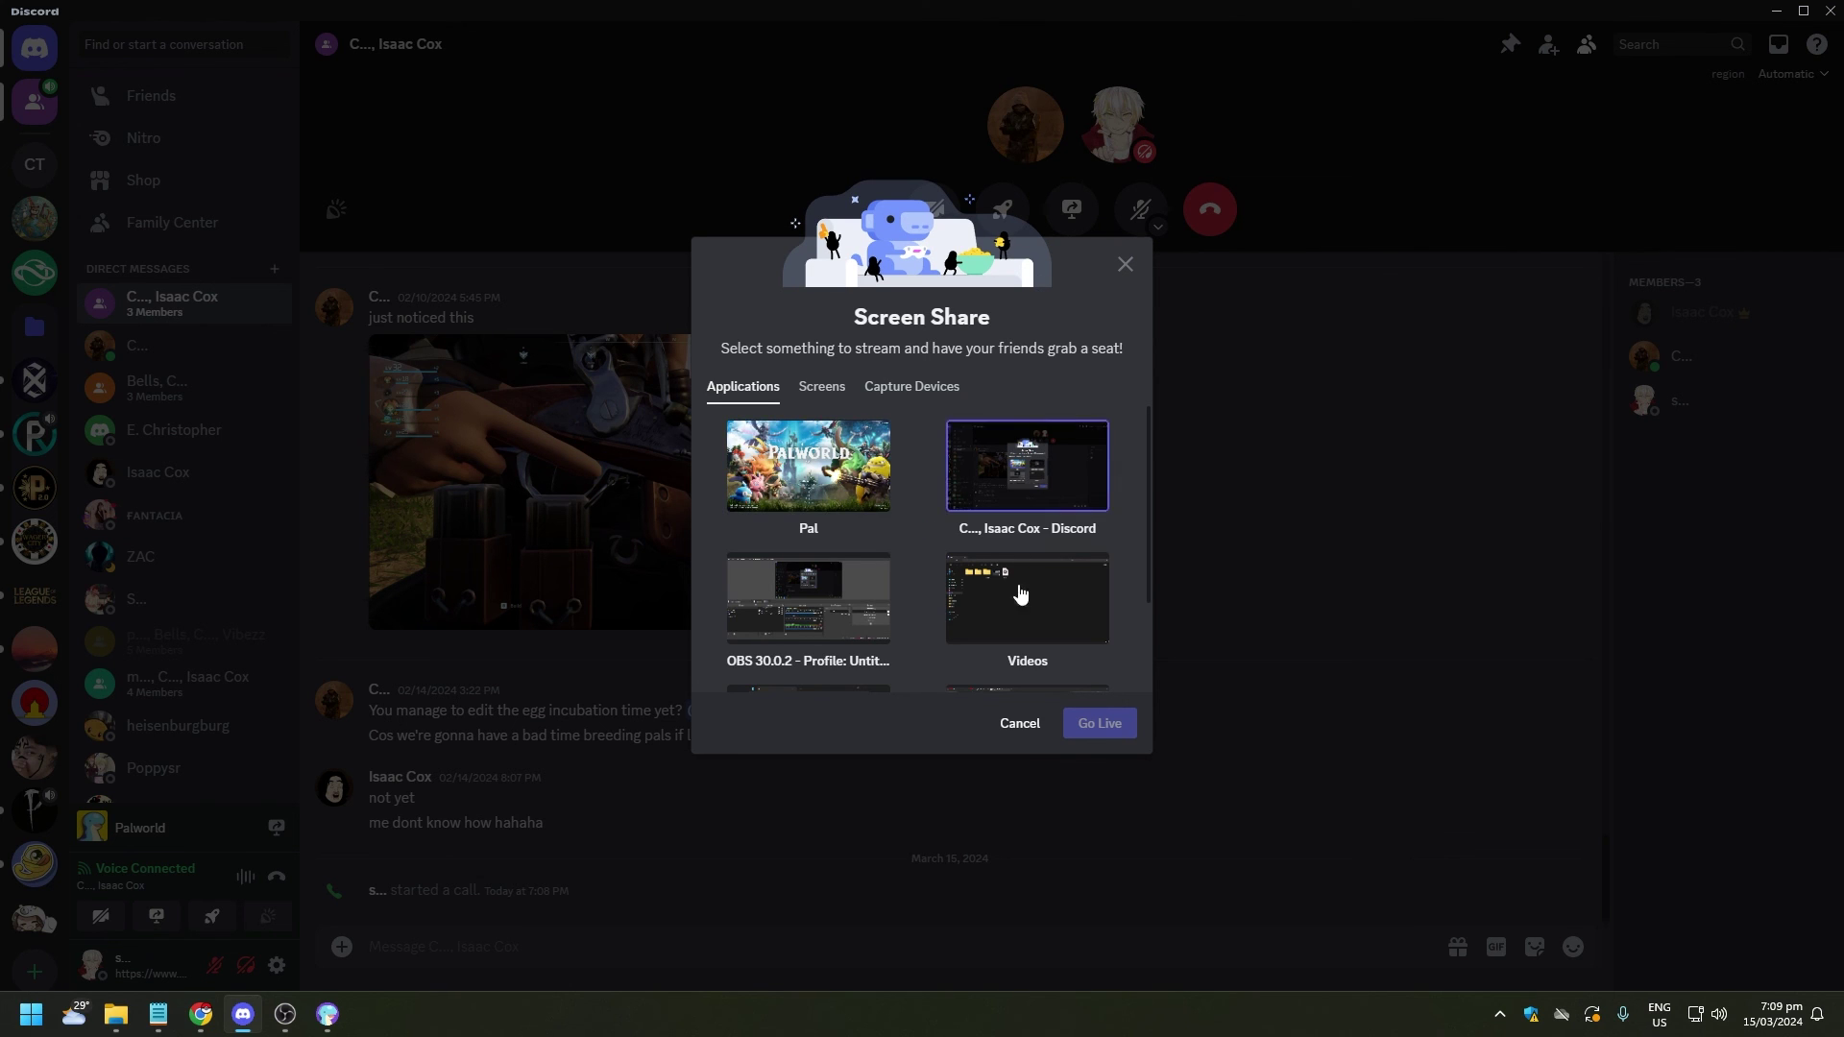
click(1016, 588)
click(810, 470)
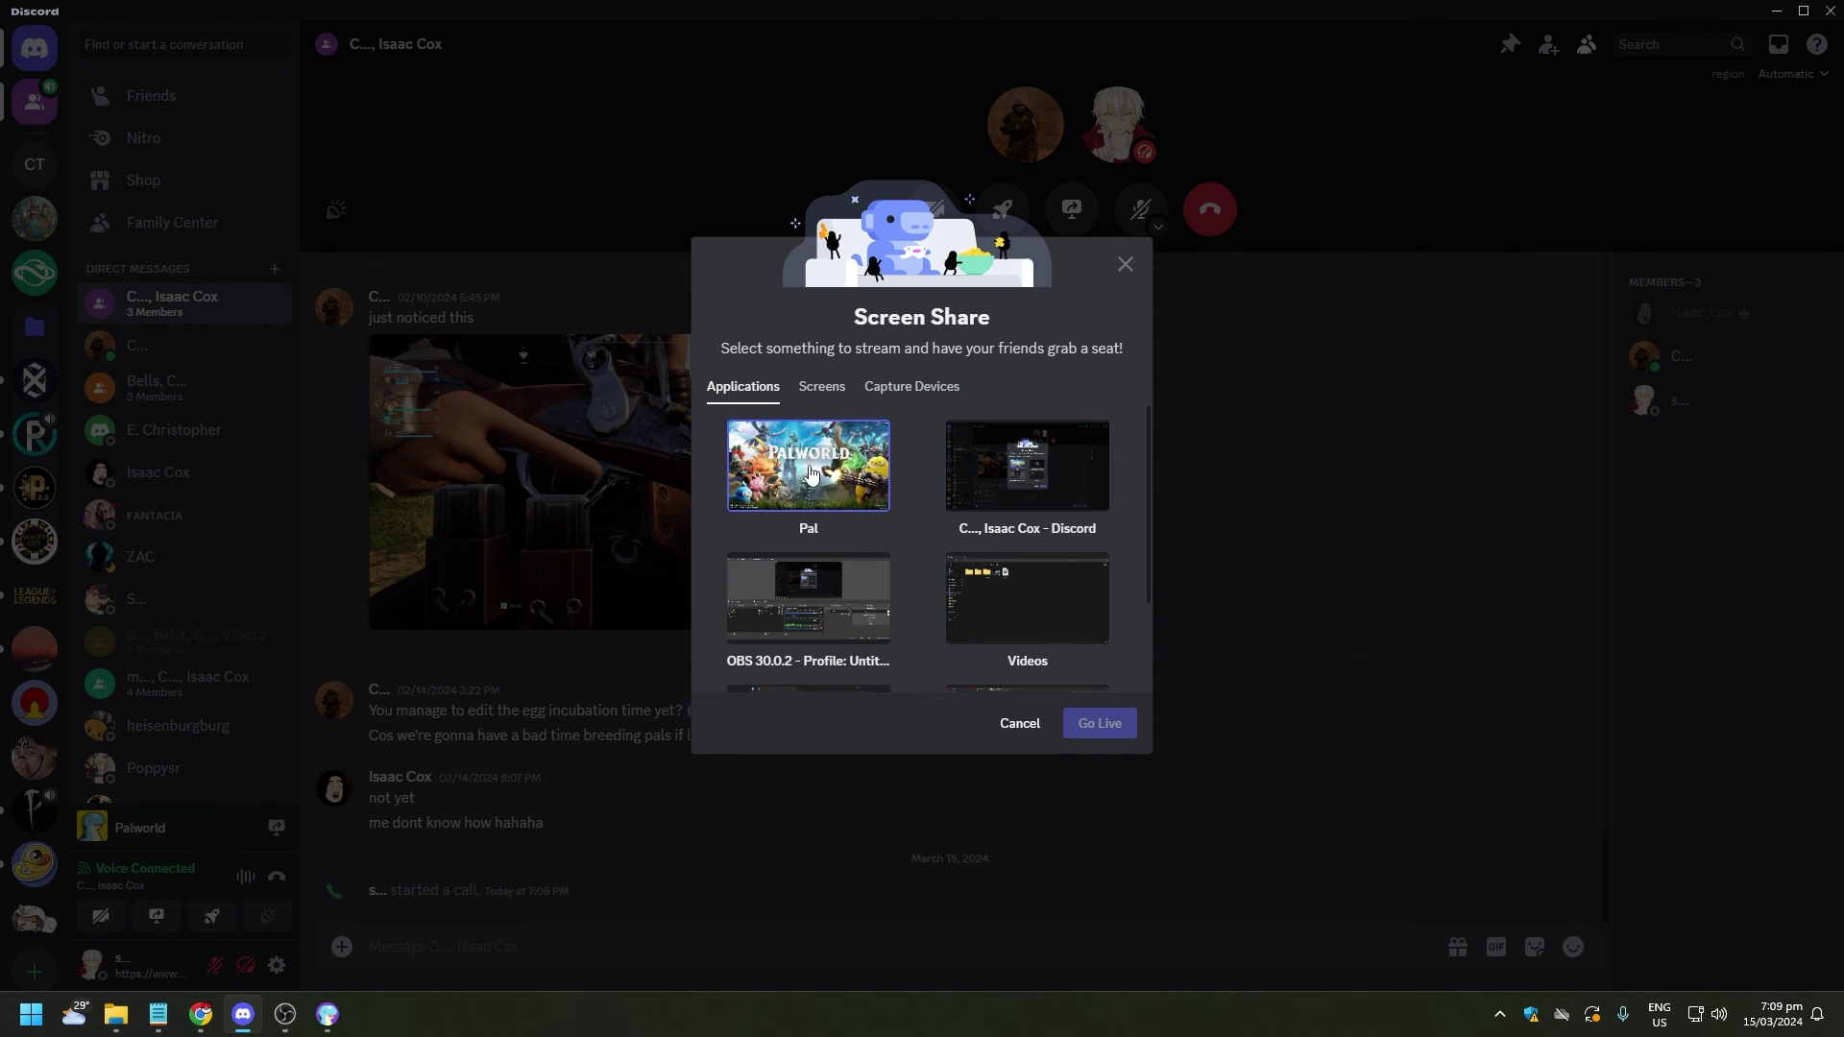
click(810, 471)
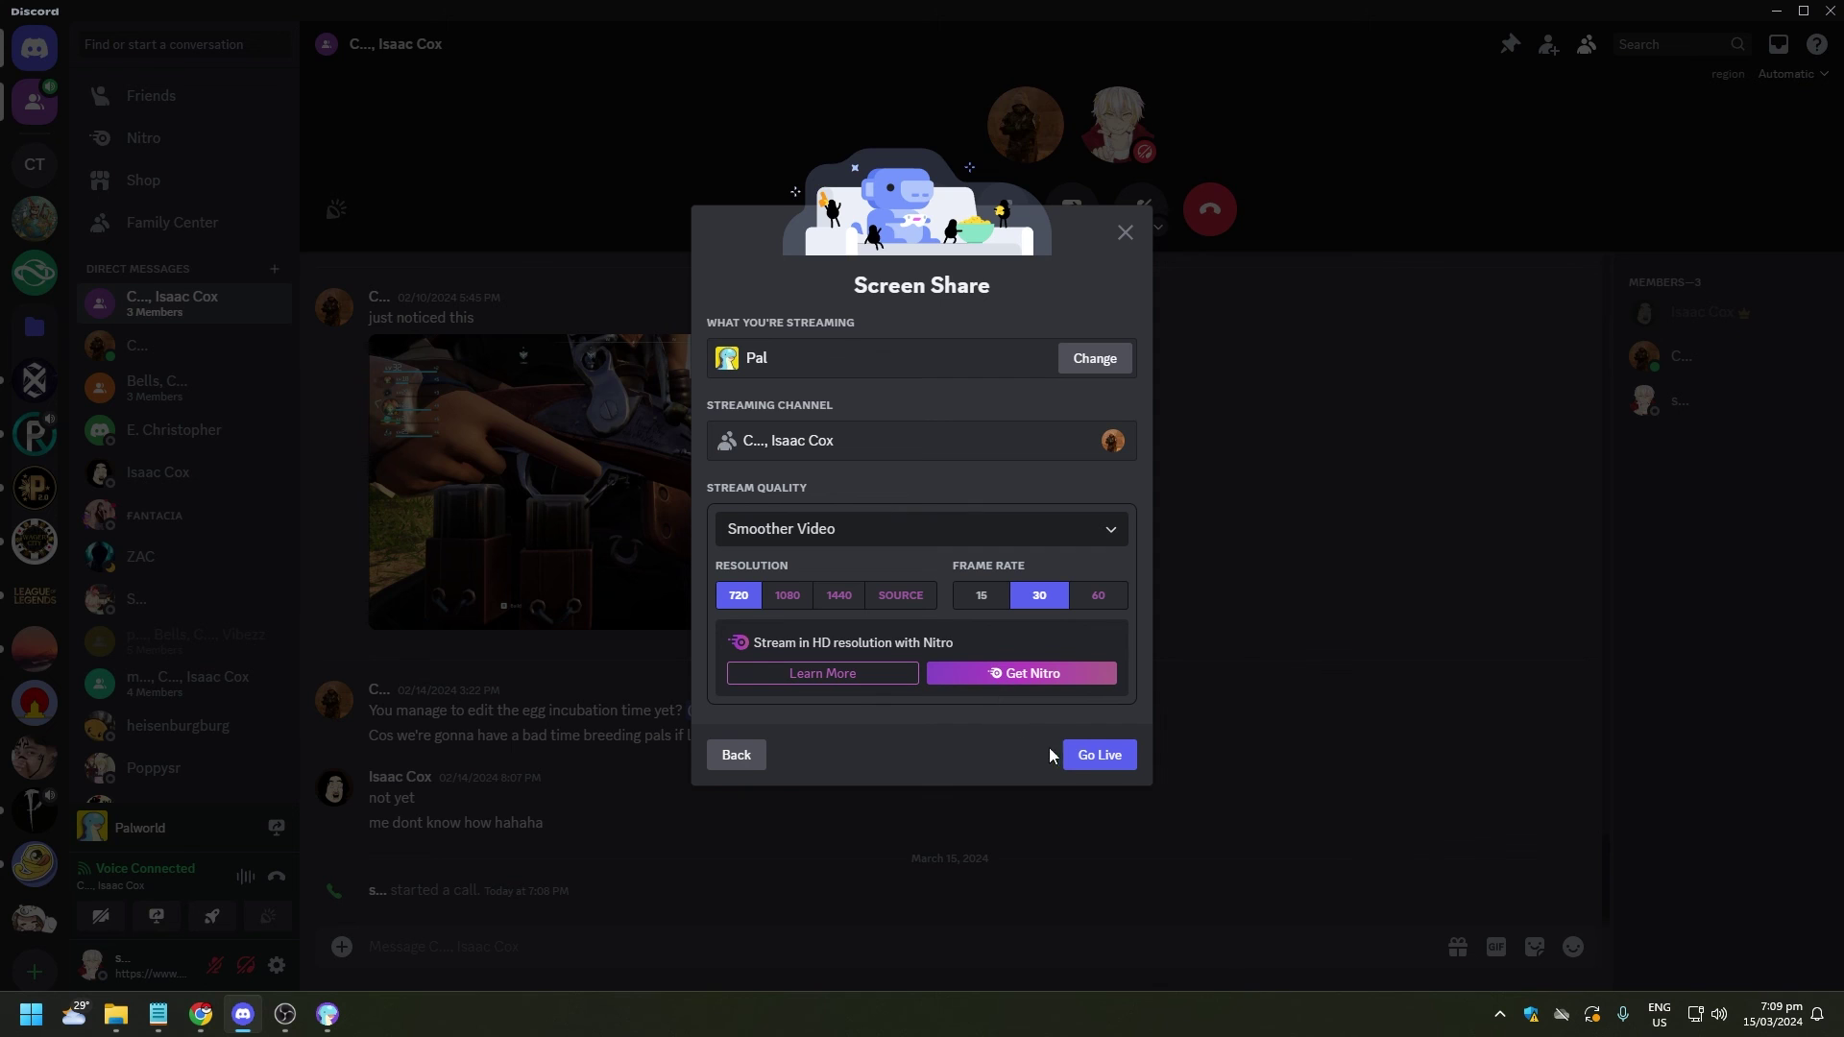
click(1080, 754)
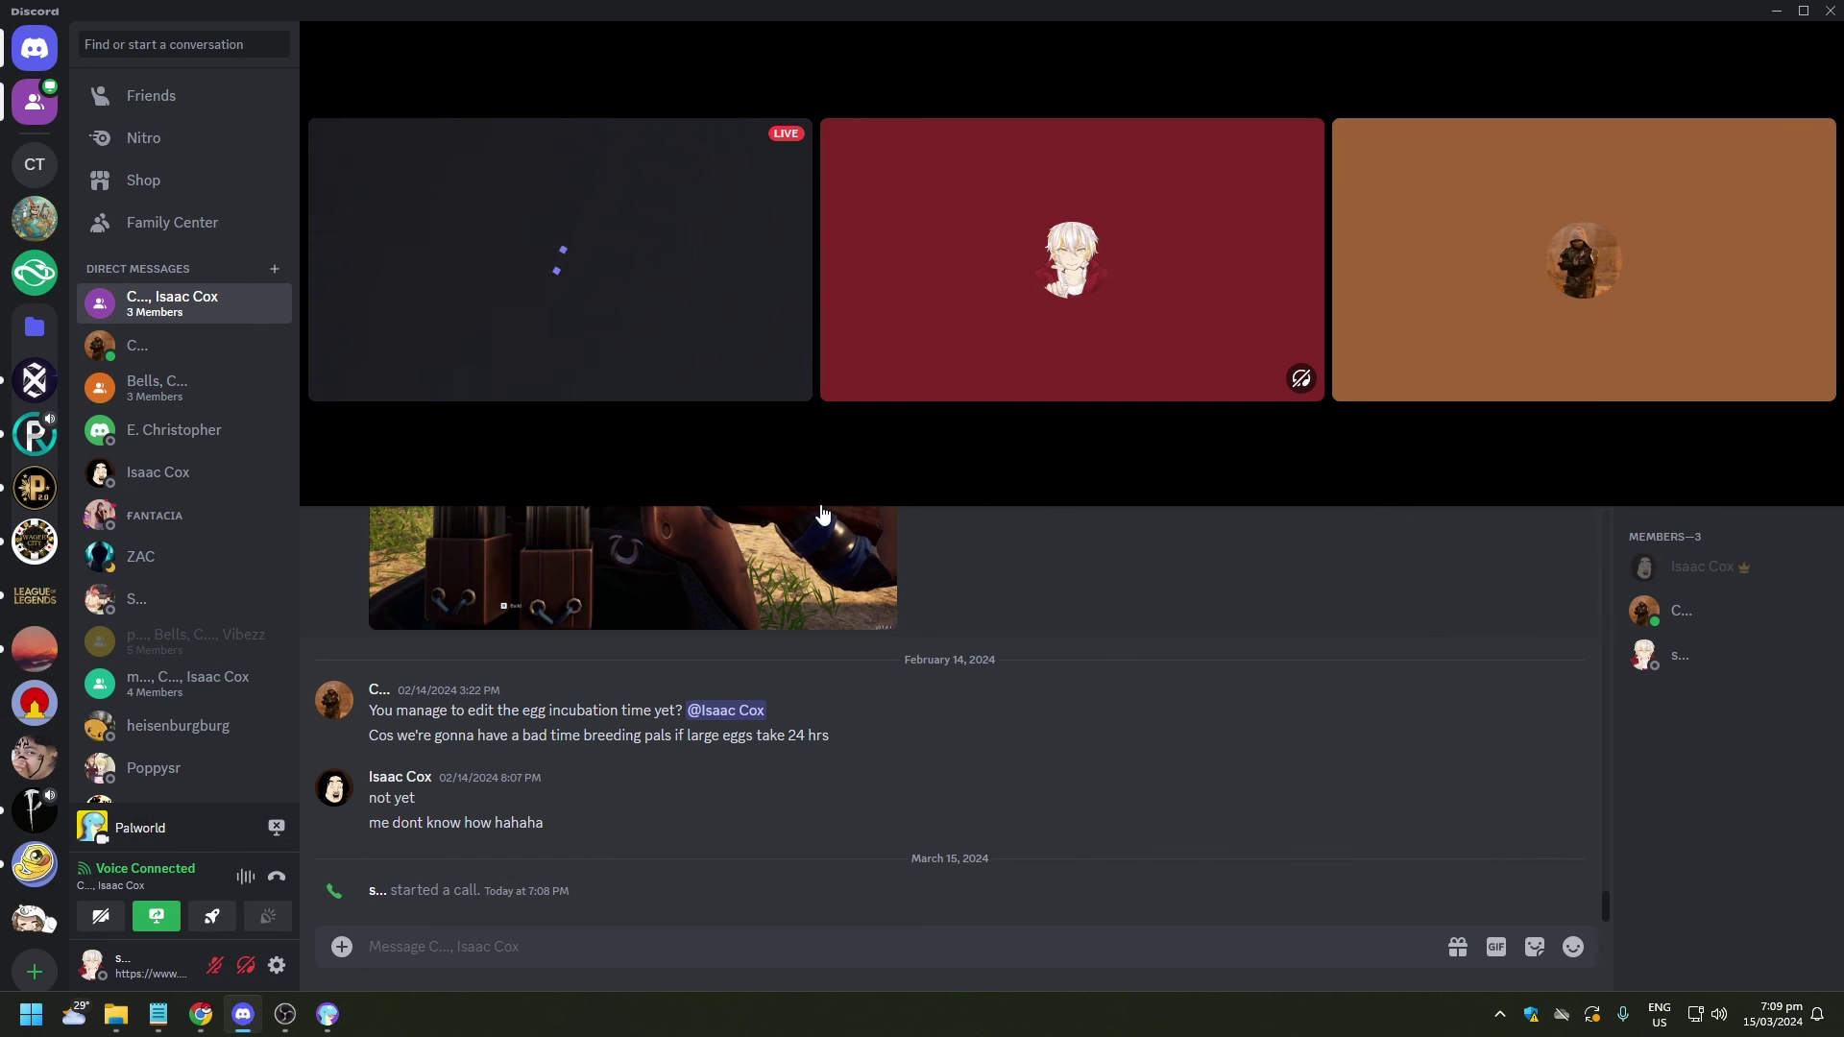
mouse_move(547, 303)
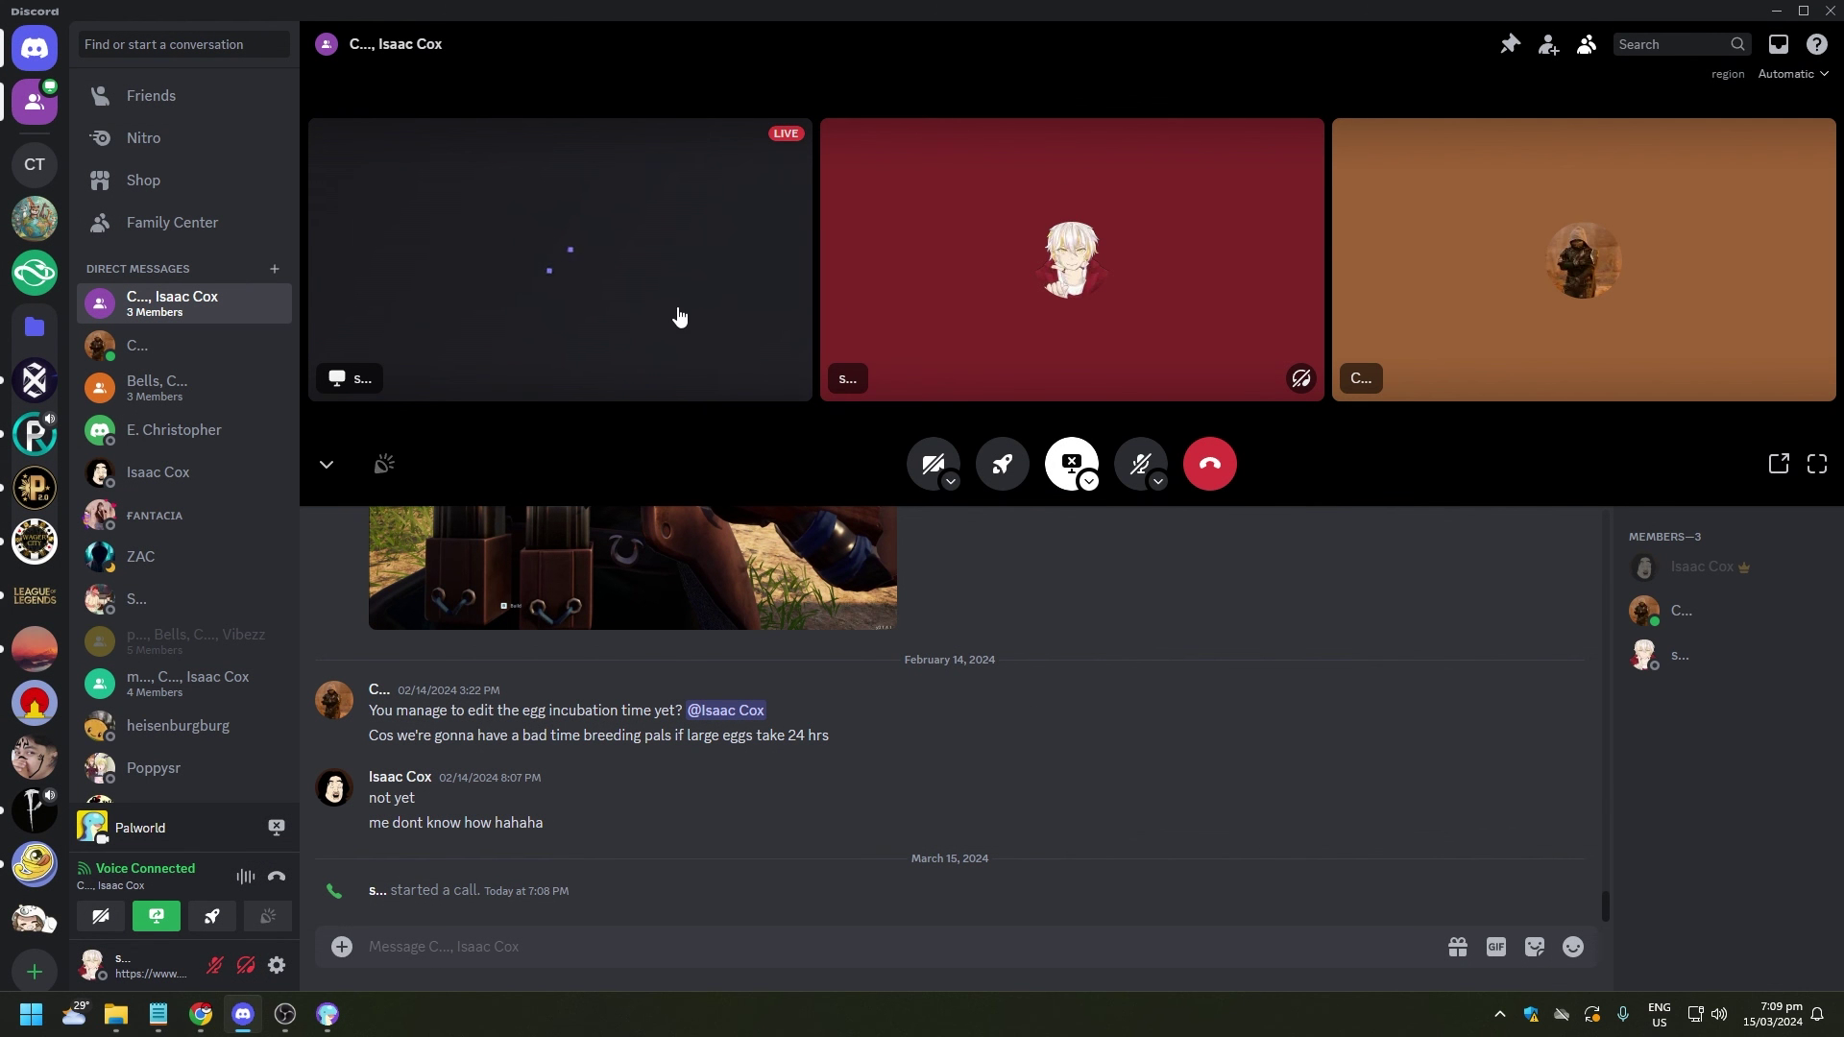